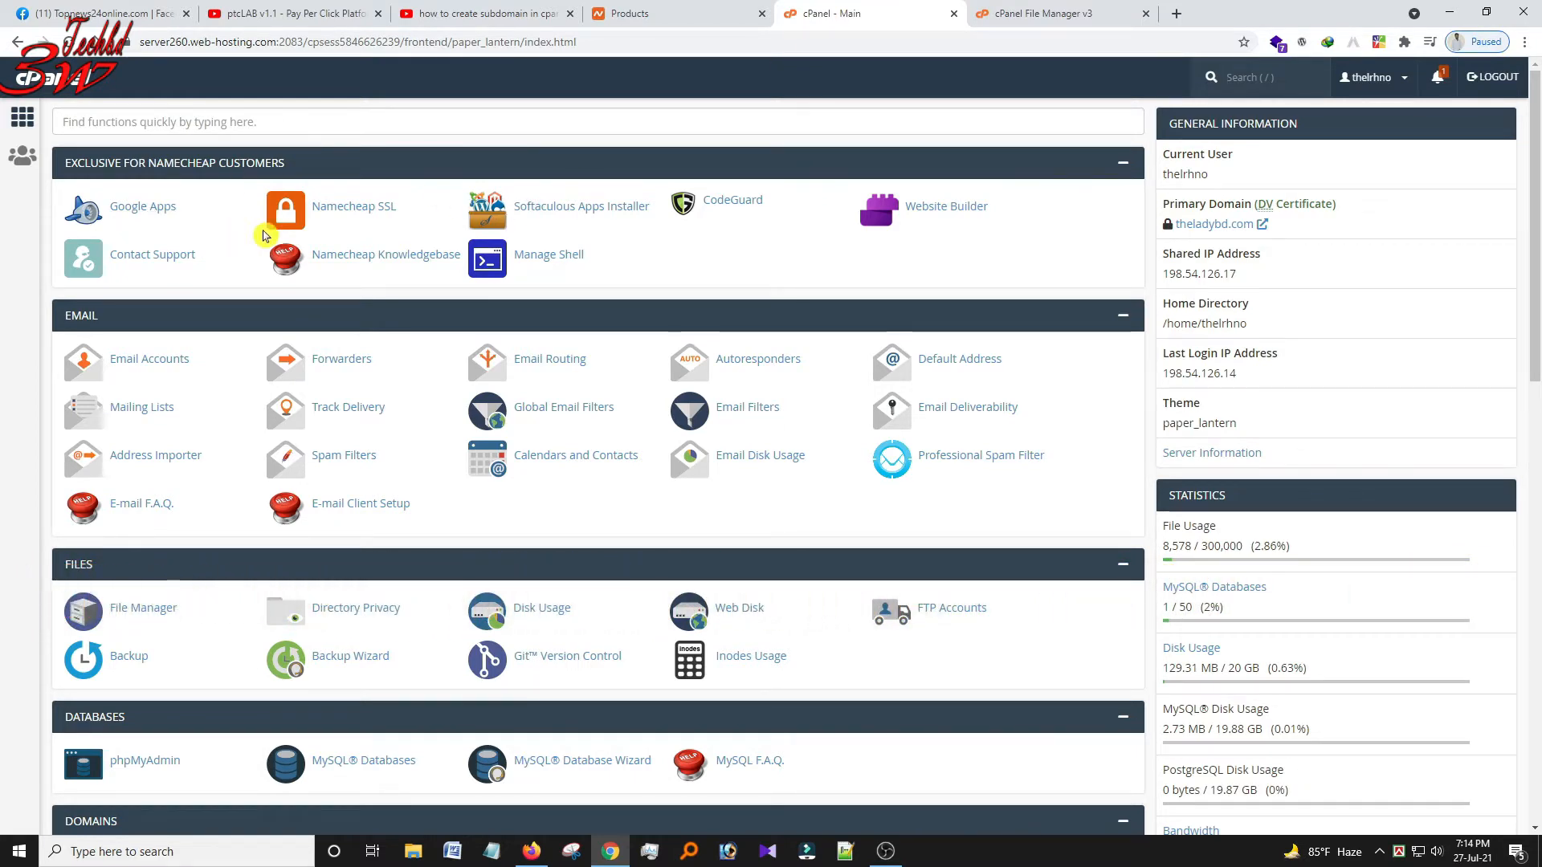
Search cPanel's functions for 'sub' and open the Subdomains page.
click(155, 124)
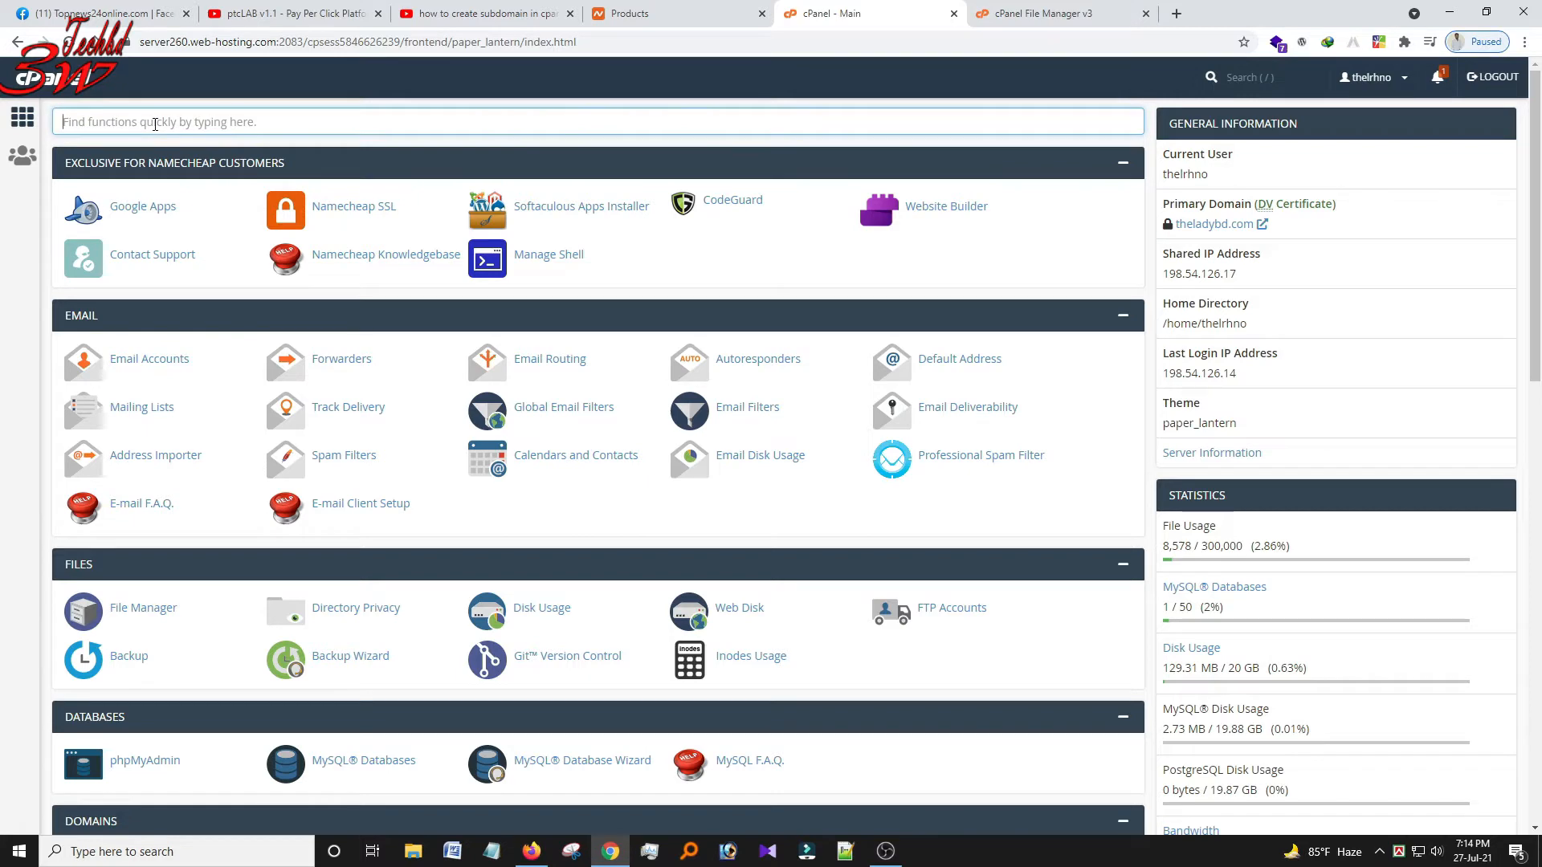
text(sub)
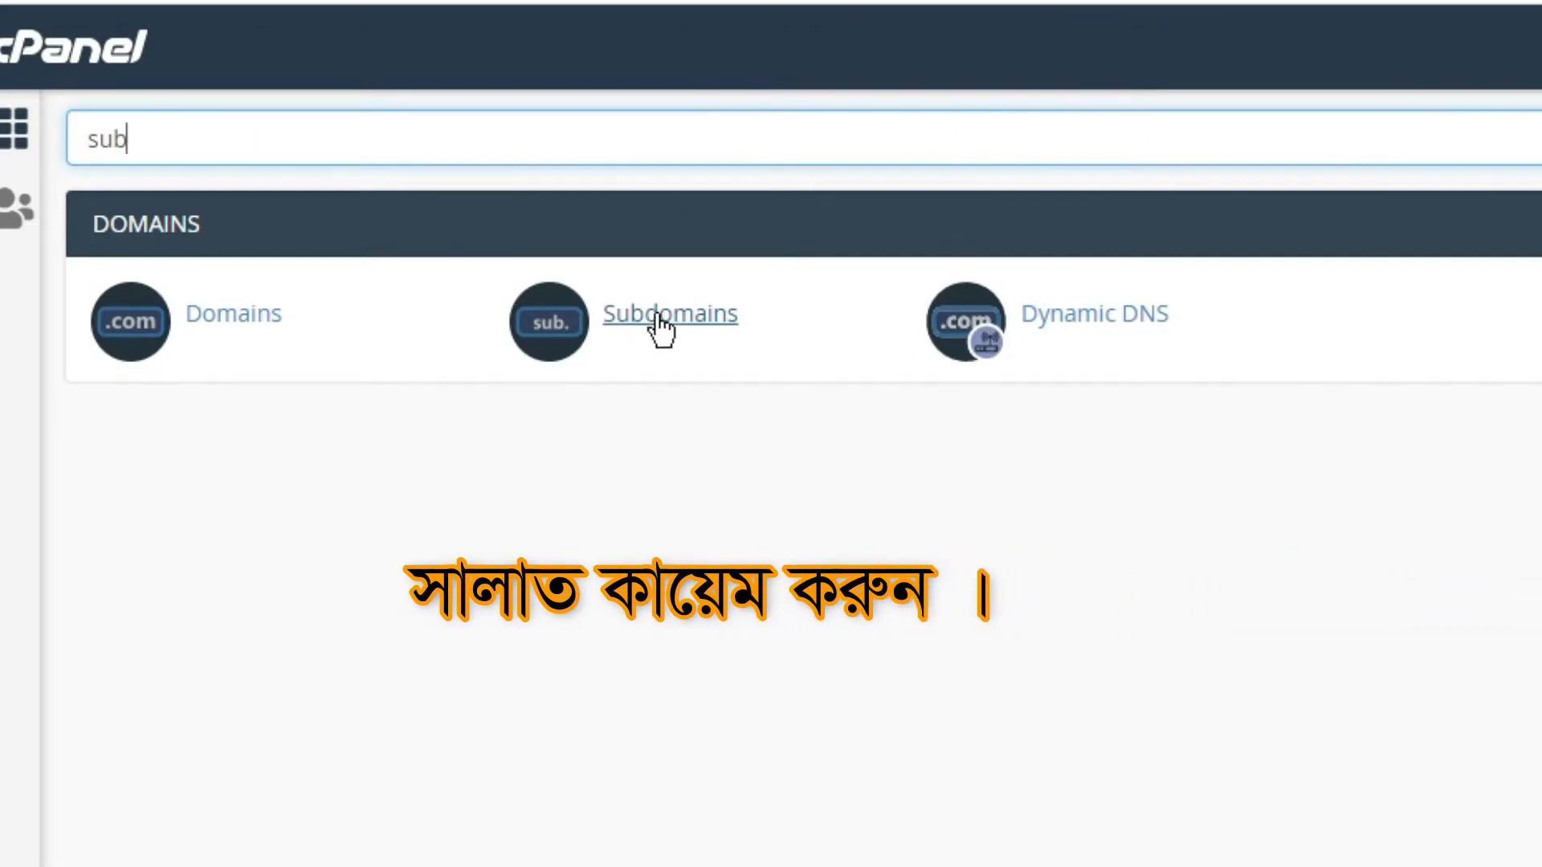
click(658, 316)
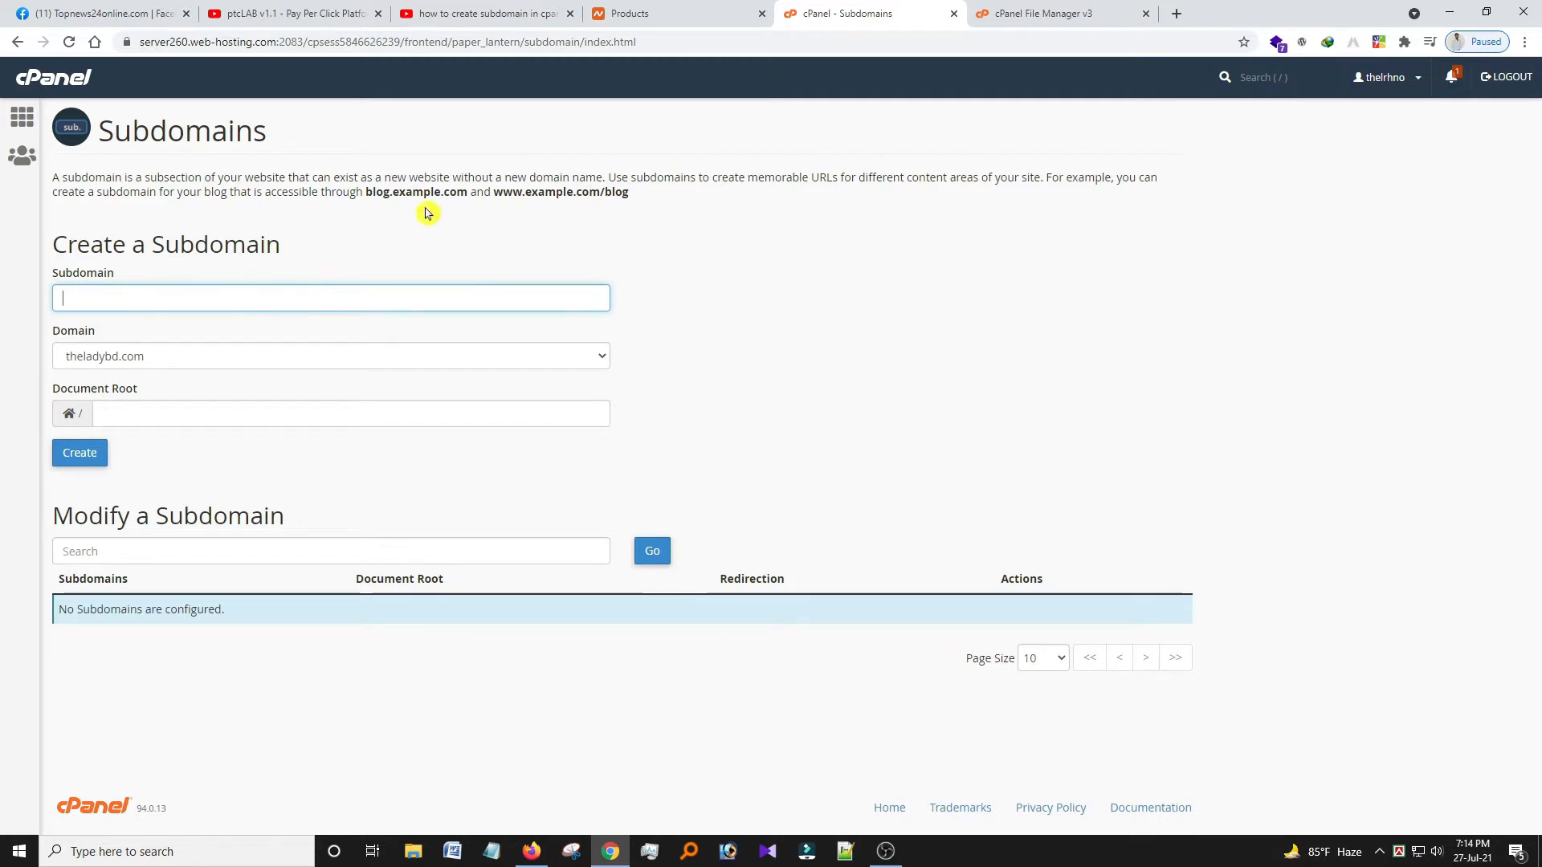
Create the subdomain 'sagoralibd' under theladybd.com, with document root sagoralibd.theladybd.com.
drag(368, 189, 414, 189)
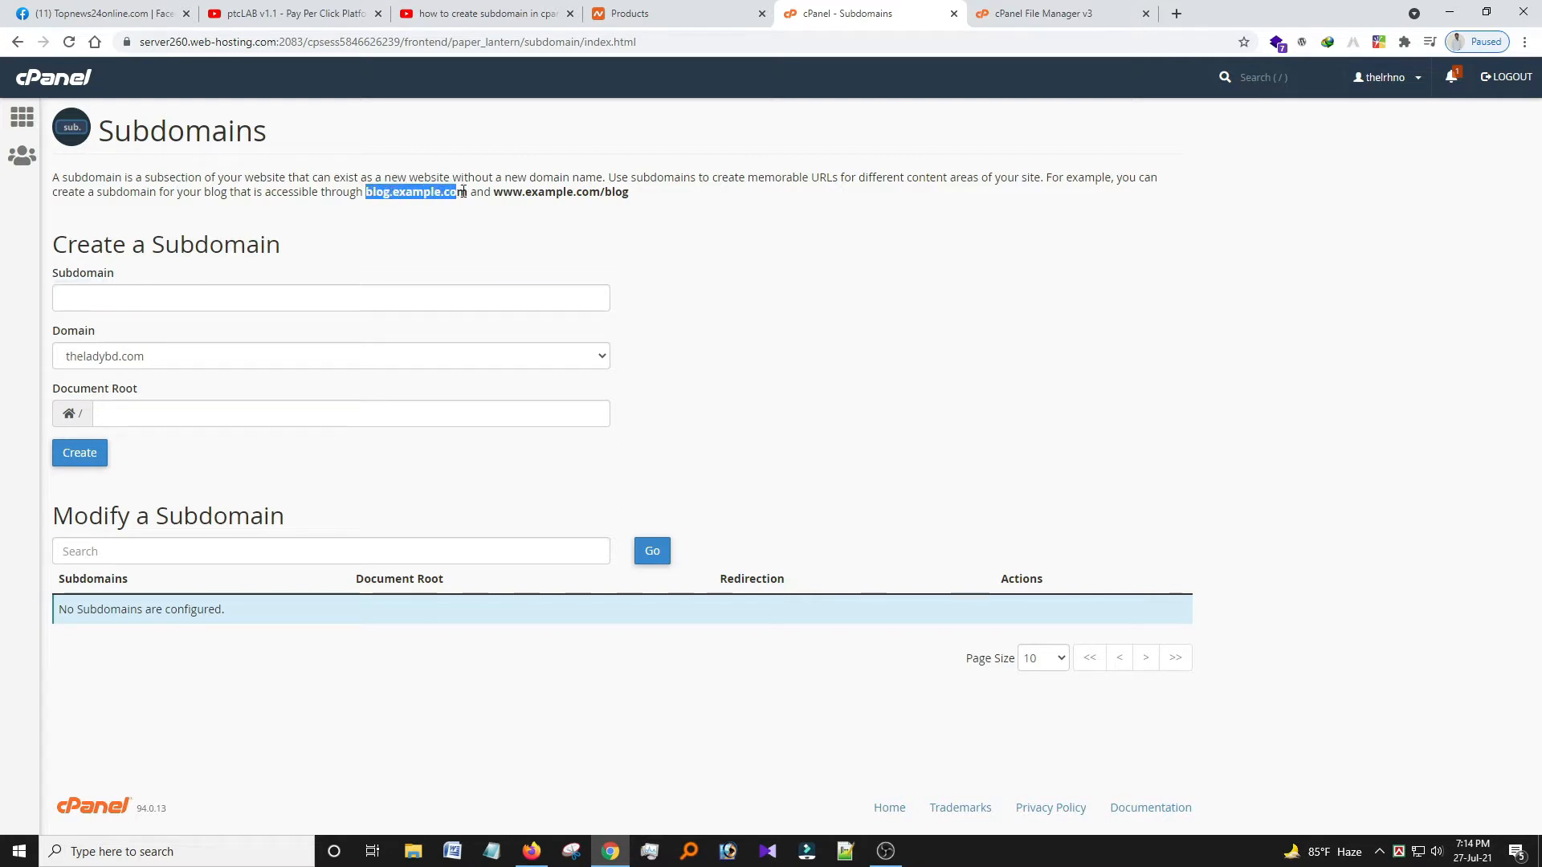
click(117, 295)
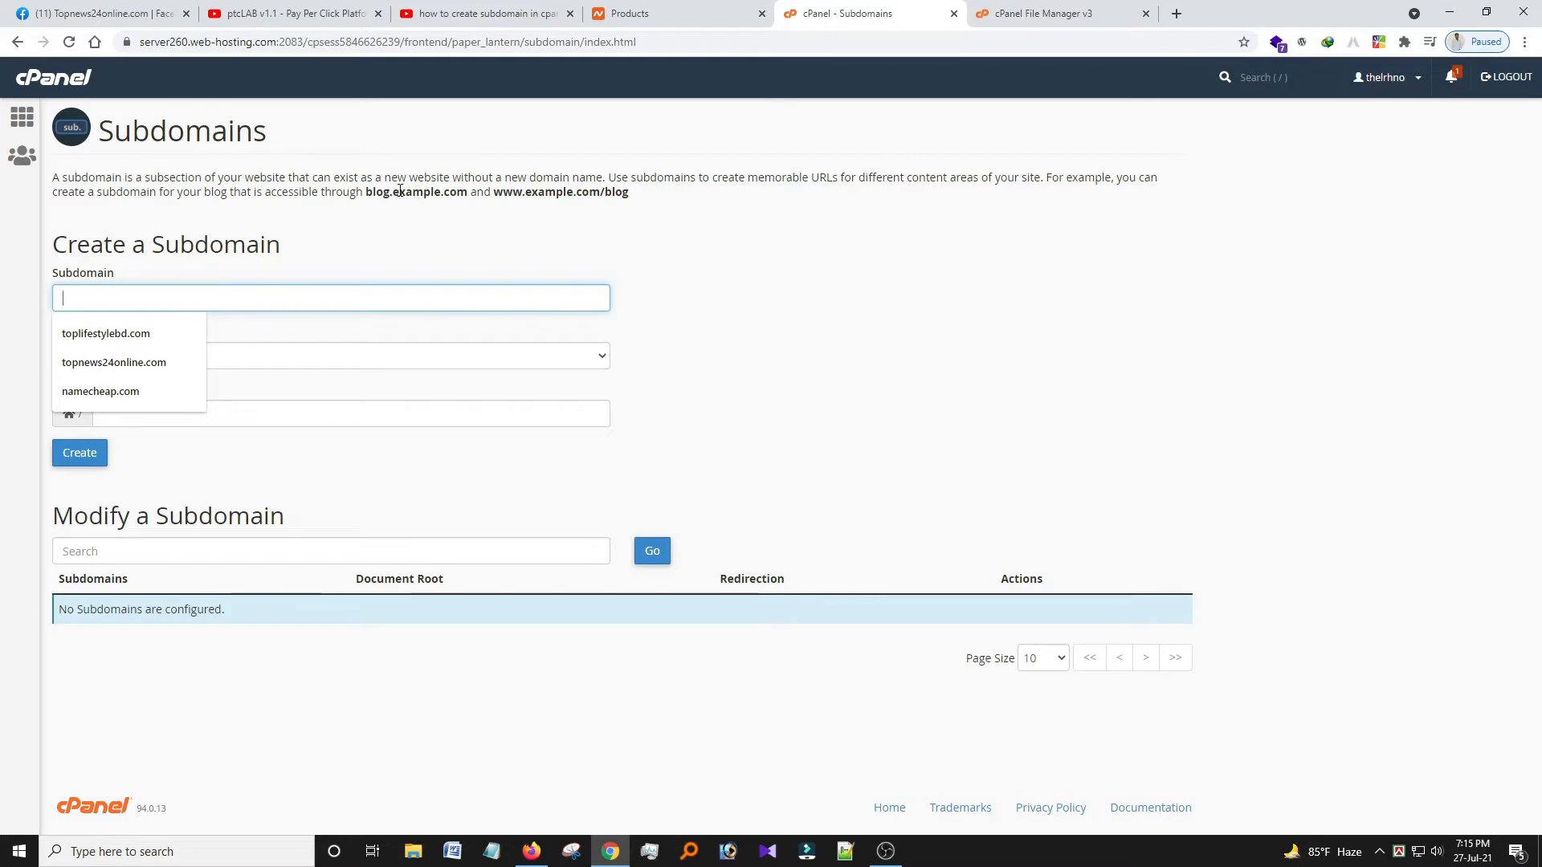
drag(397, 189, 450, 194)
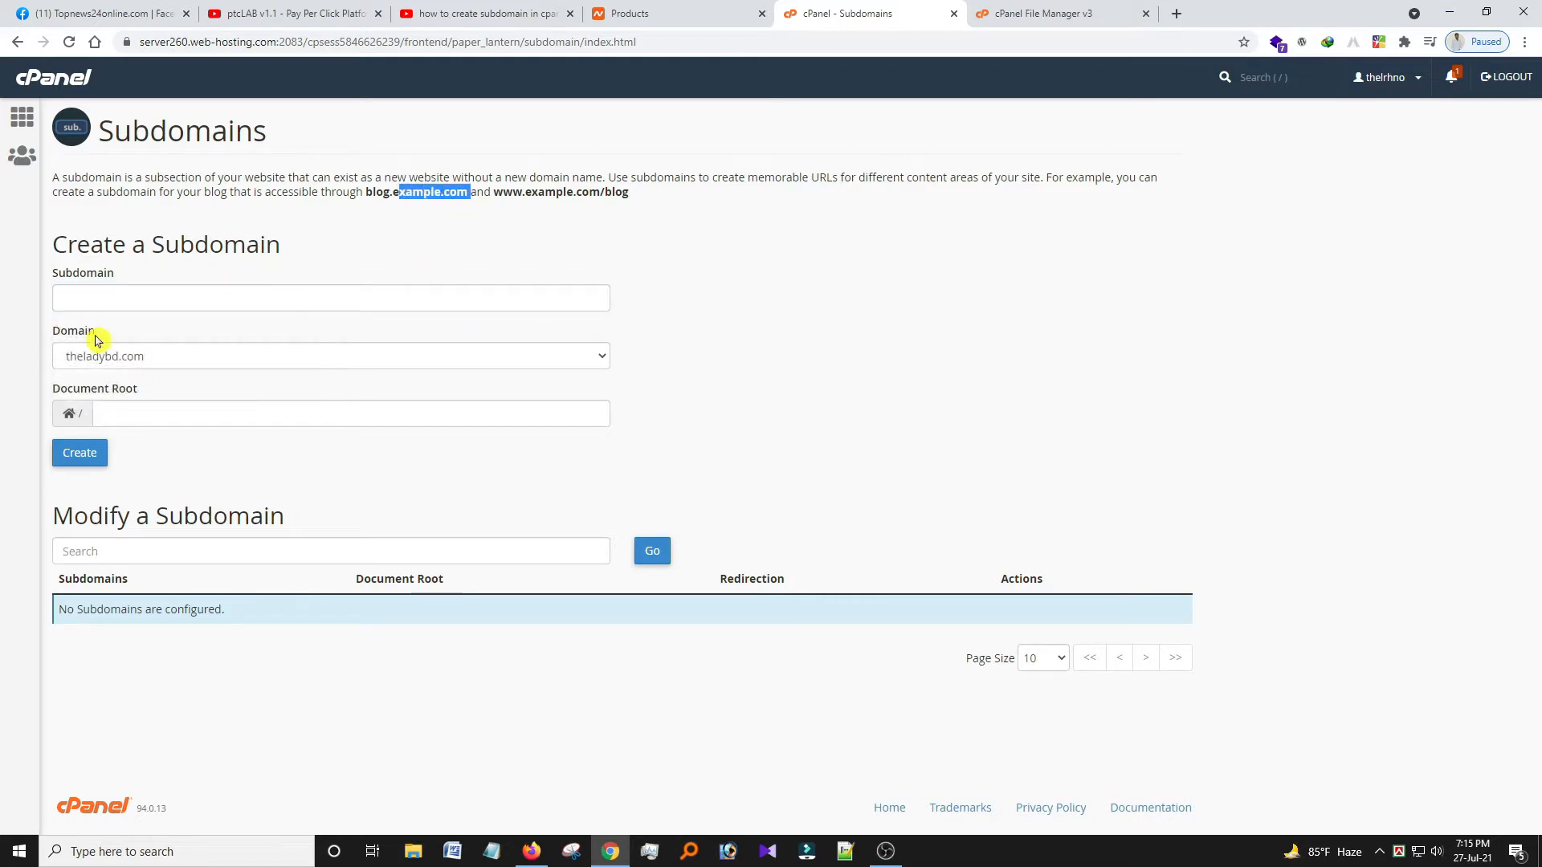
click(105, 293)
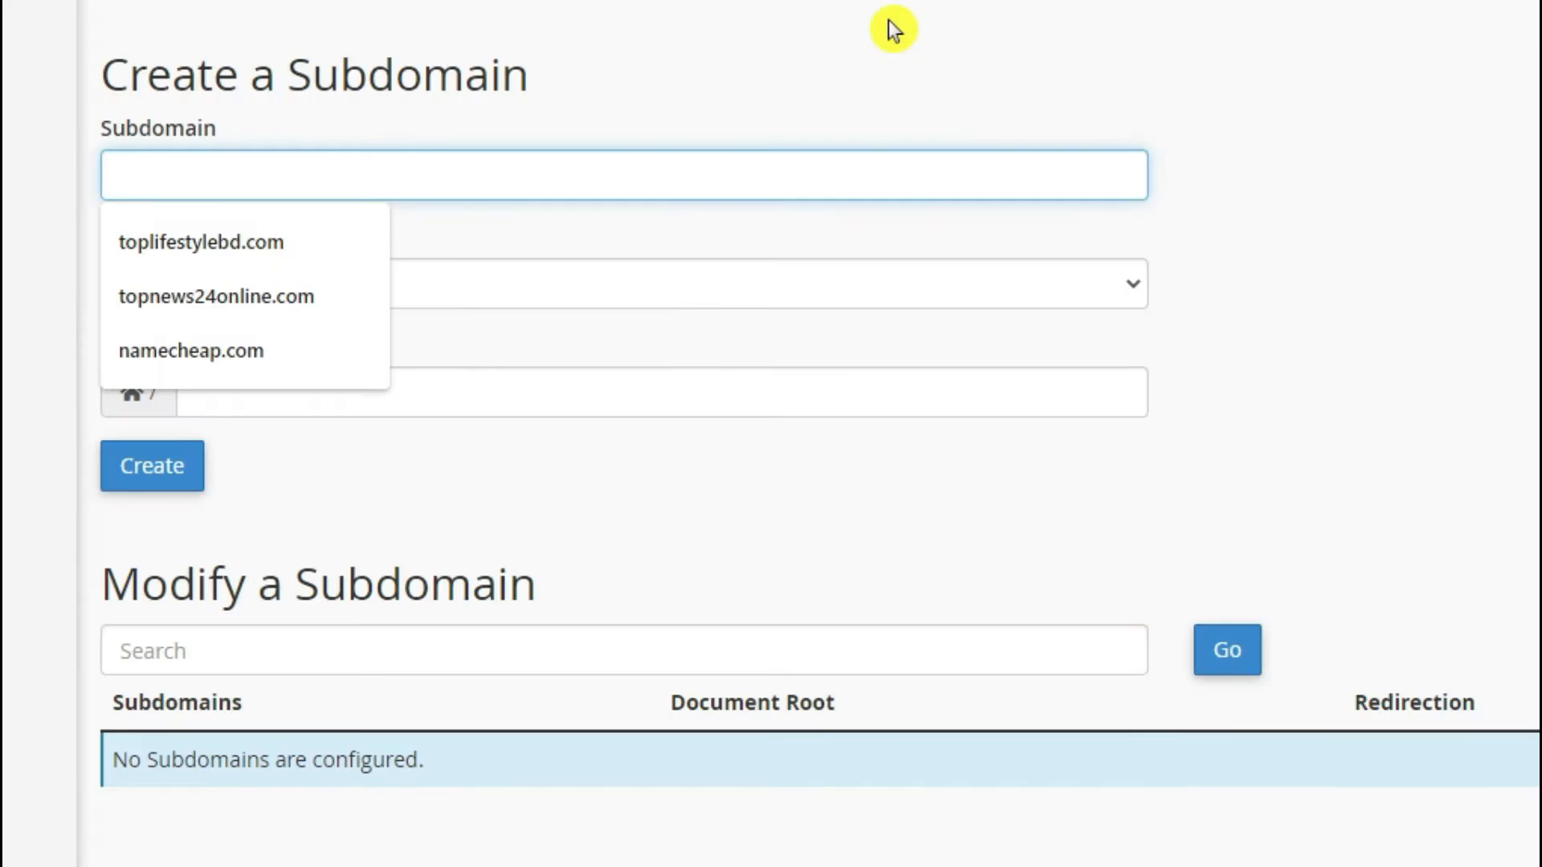
text(sagoralibd)
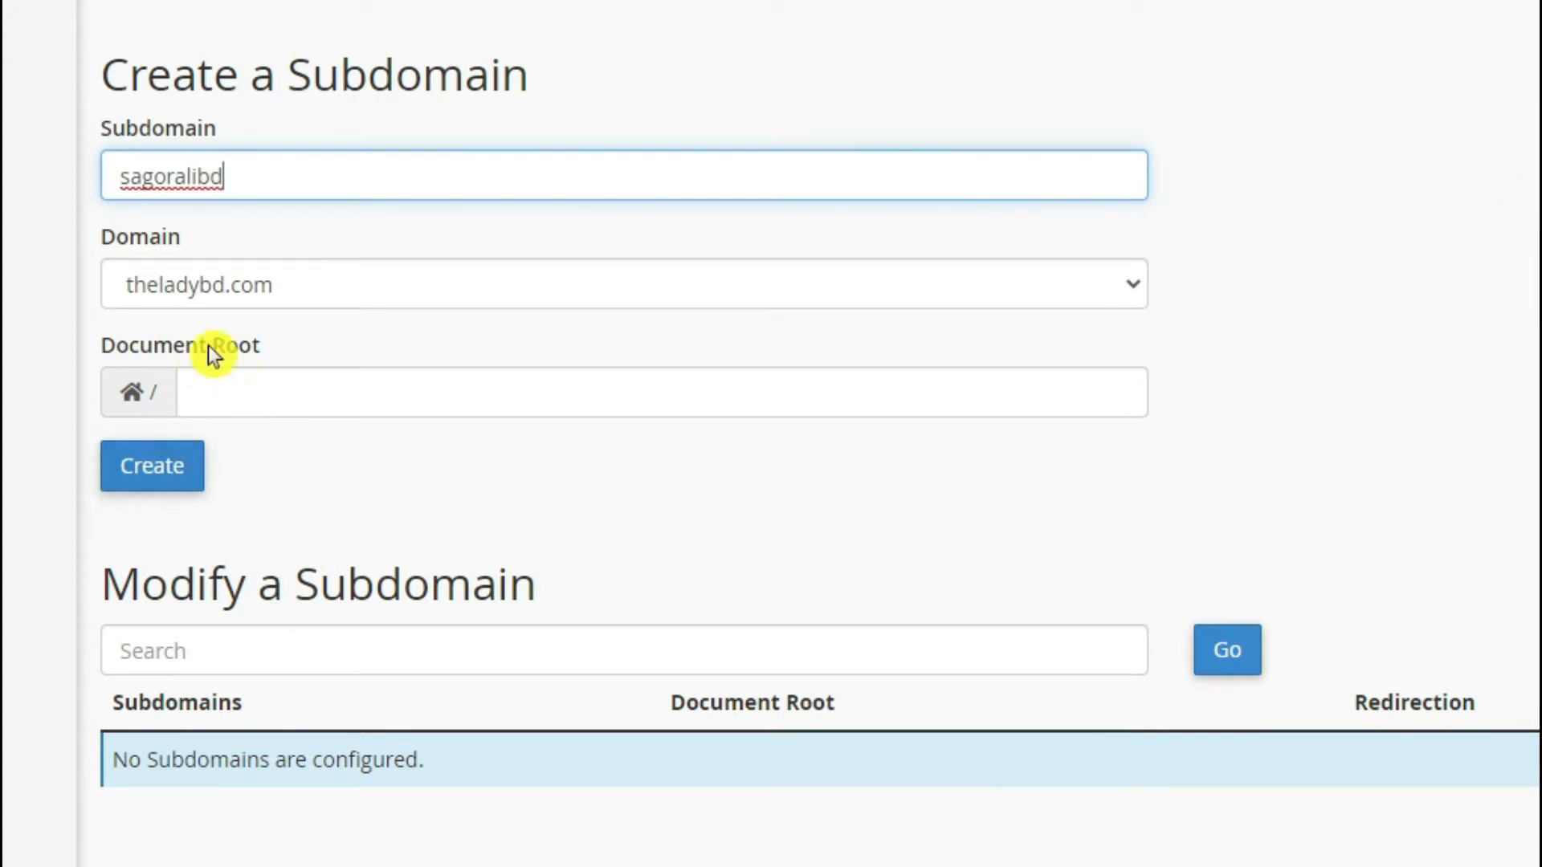
click(726, 296)
click(736, 282)
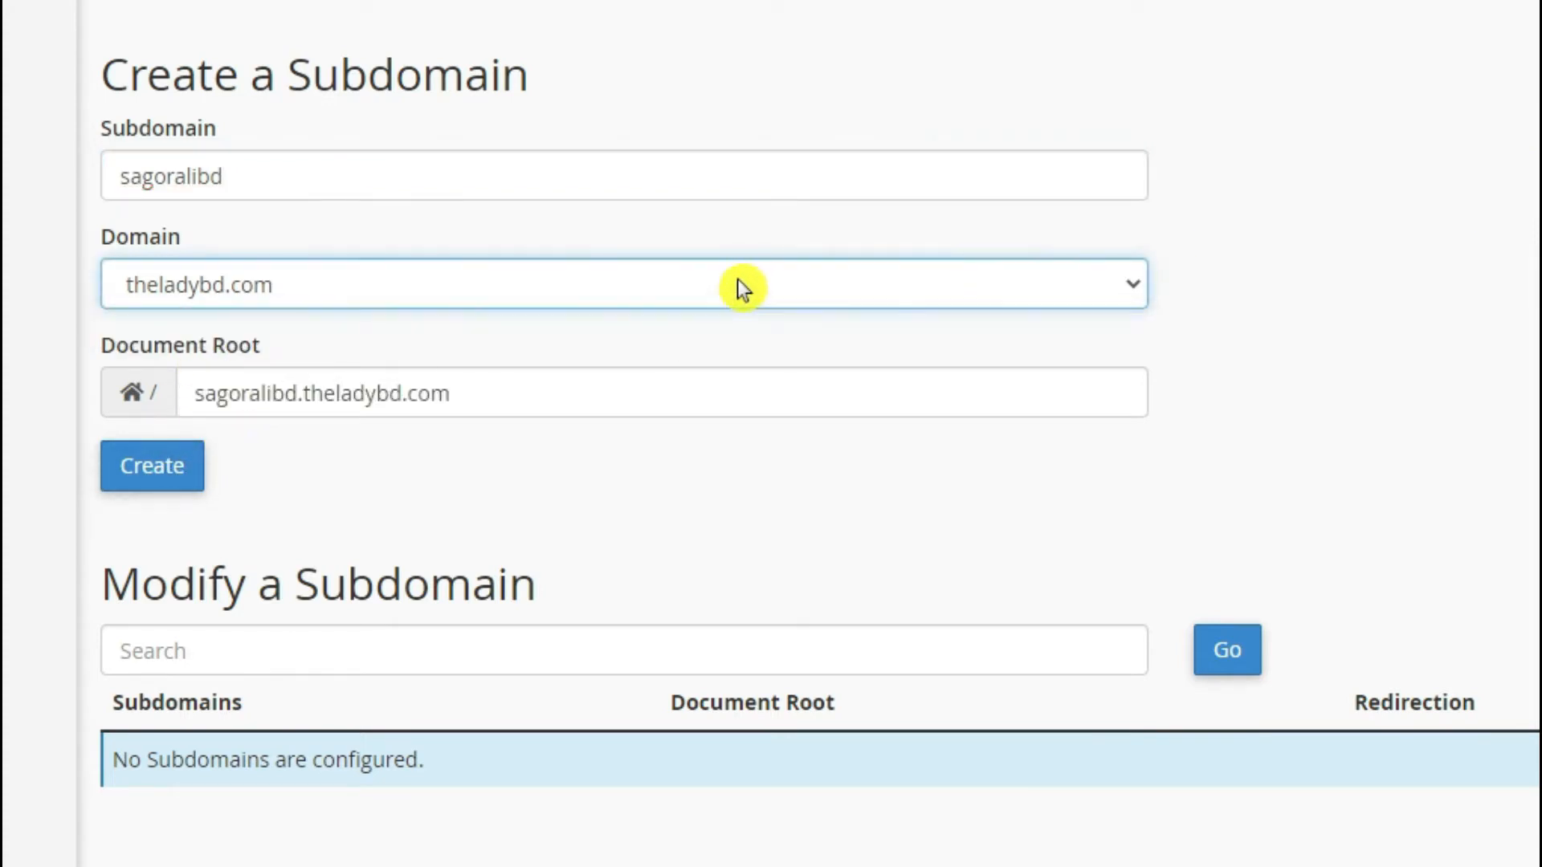
click(737, 281)
click(733, 281)
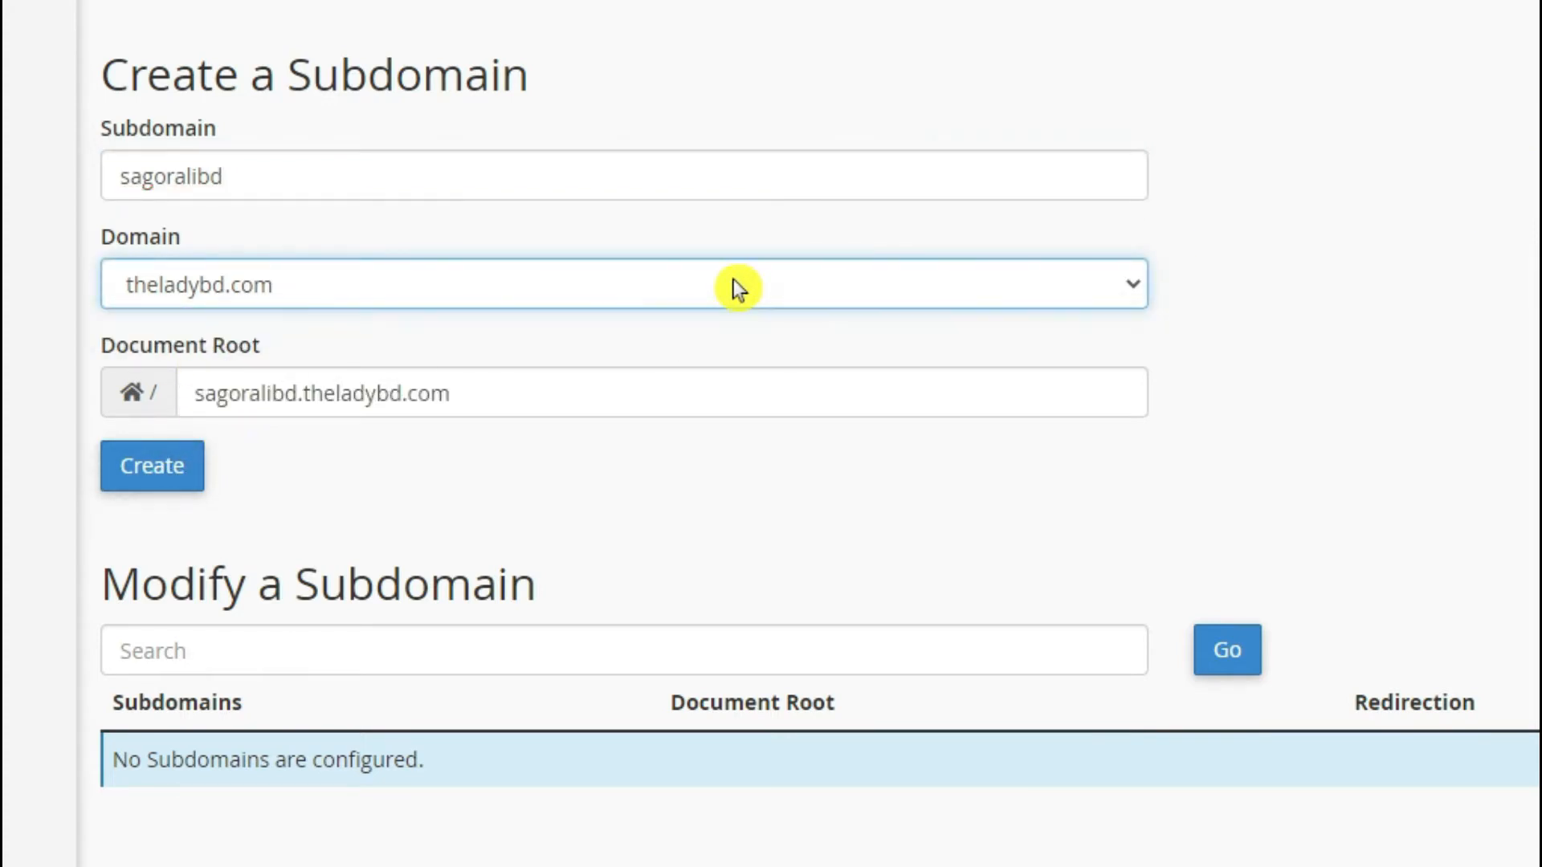
click(153, 474)
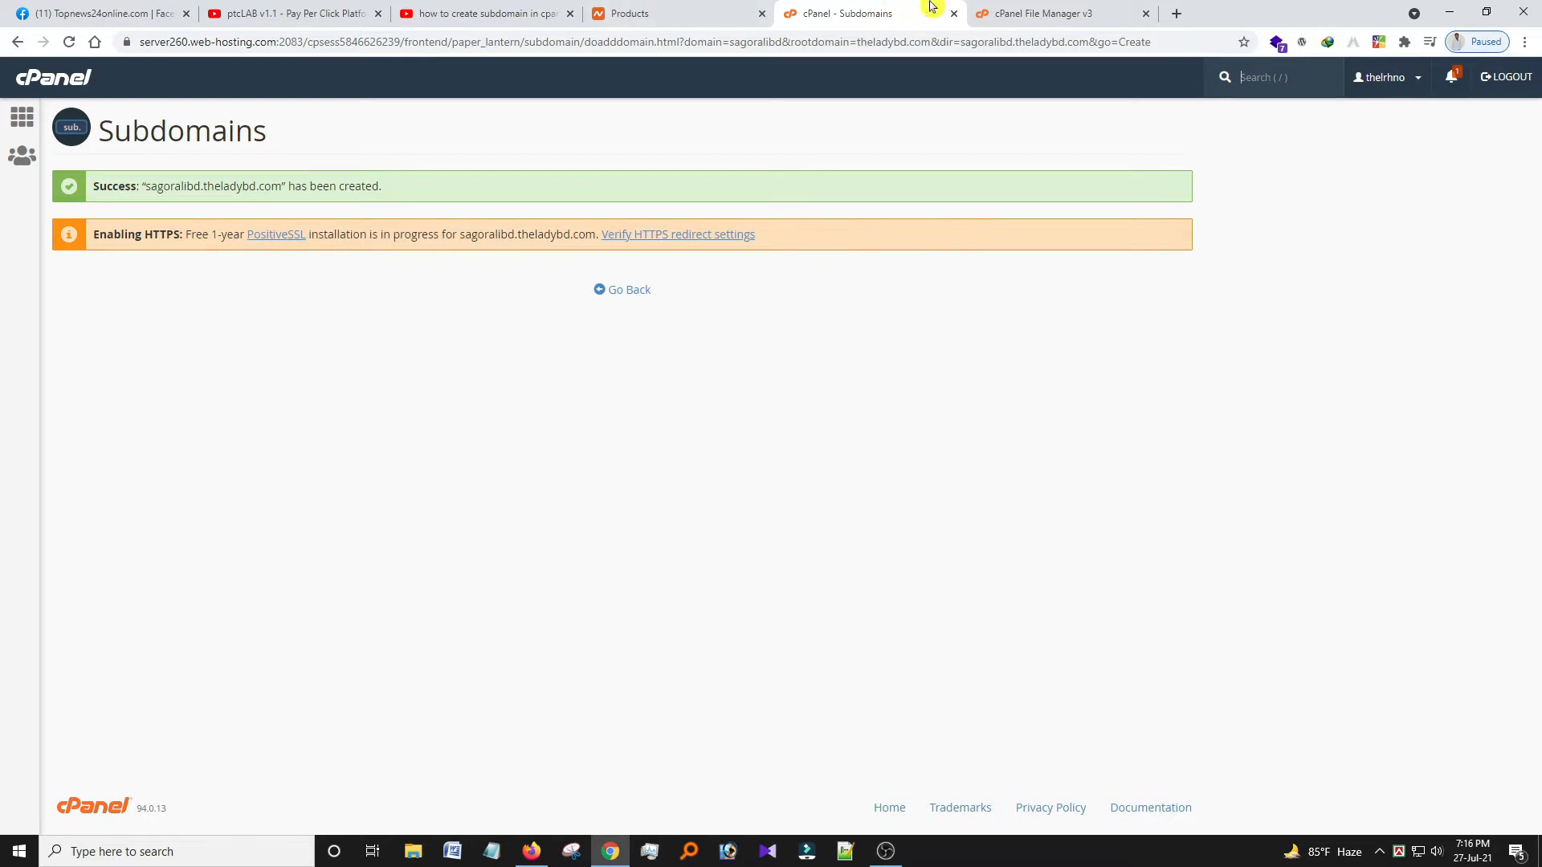
Reload File Manager's home directory to confirm the new sagoralibd.theladybd.com folder.
click(999, 7)
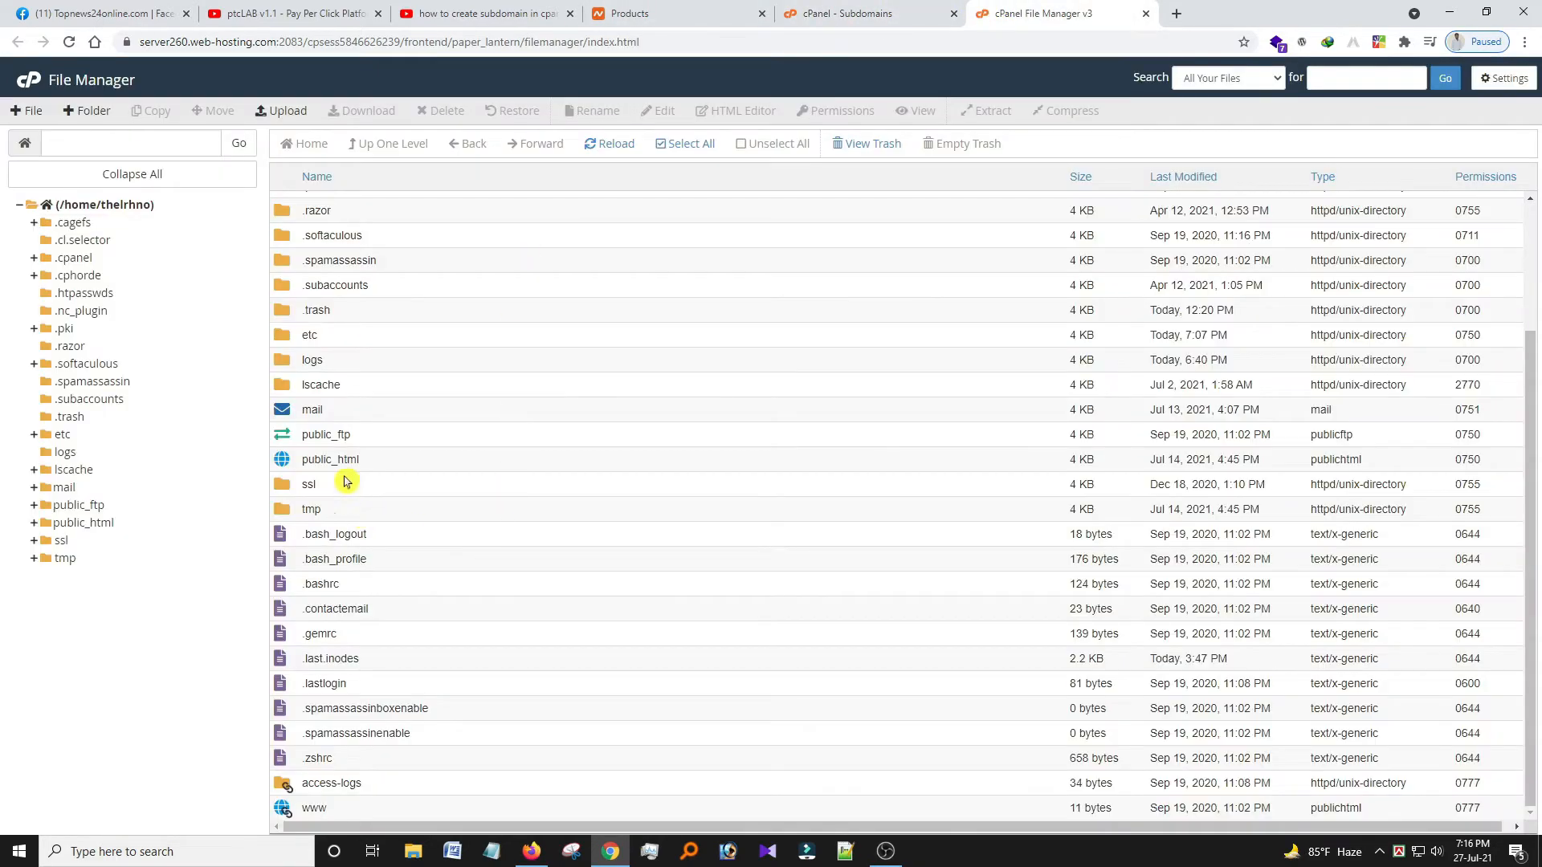
click(71, 44)
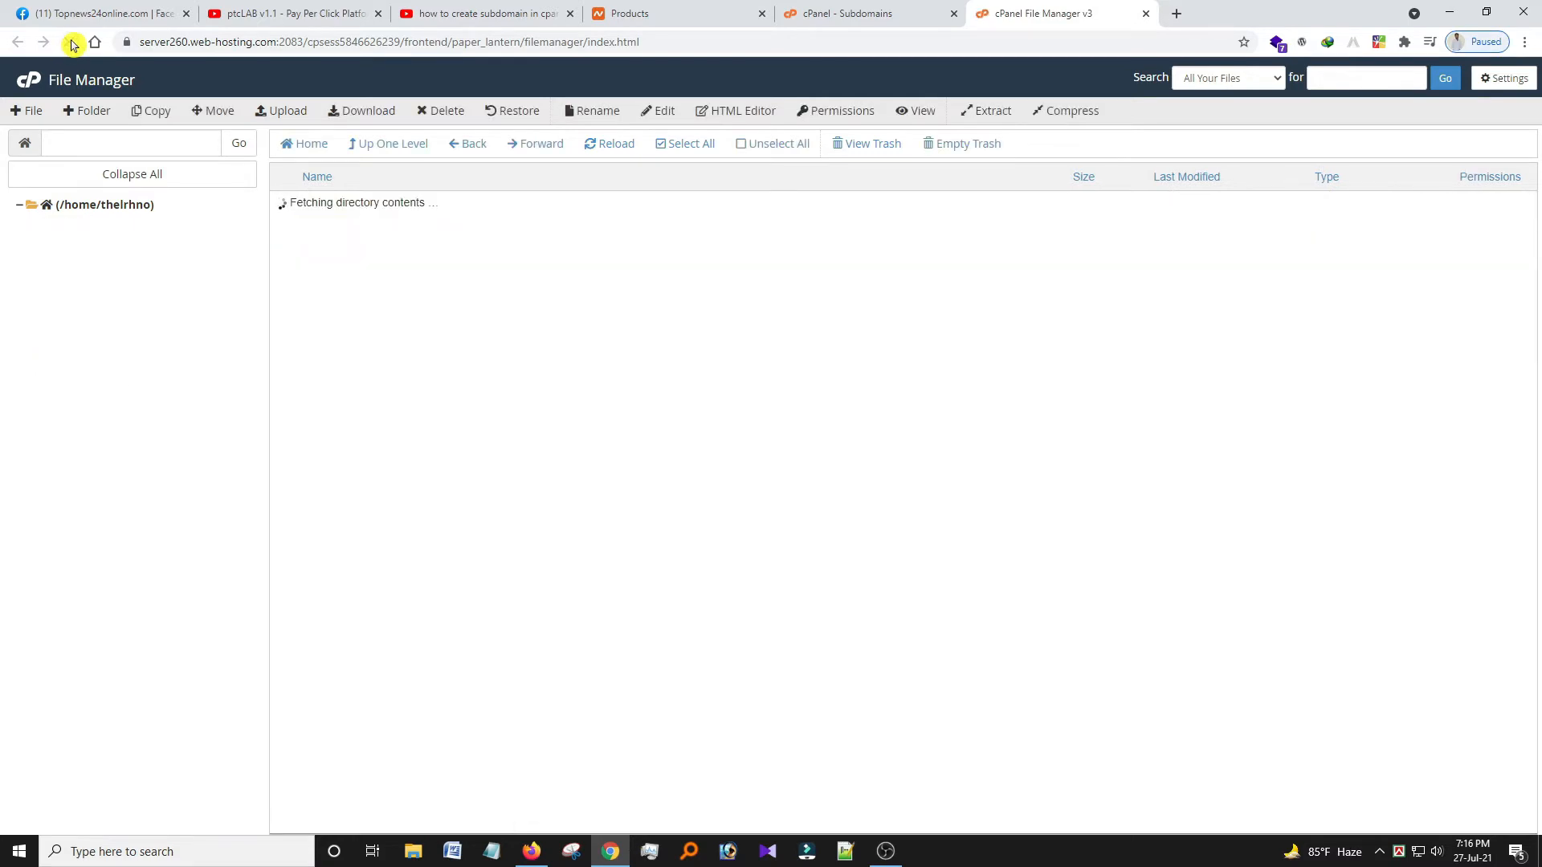
scroll(583, 524, down, 2)
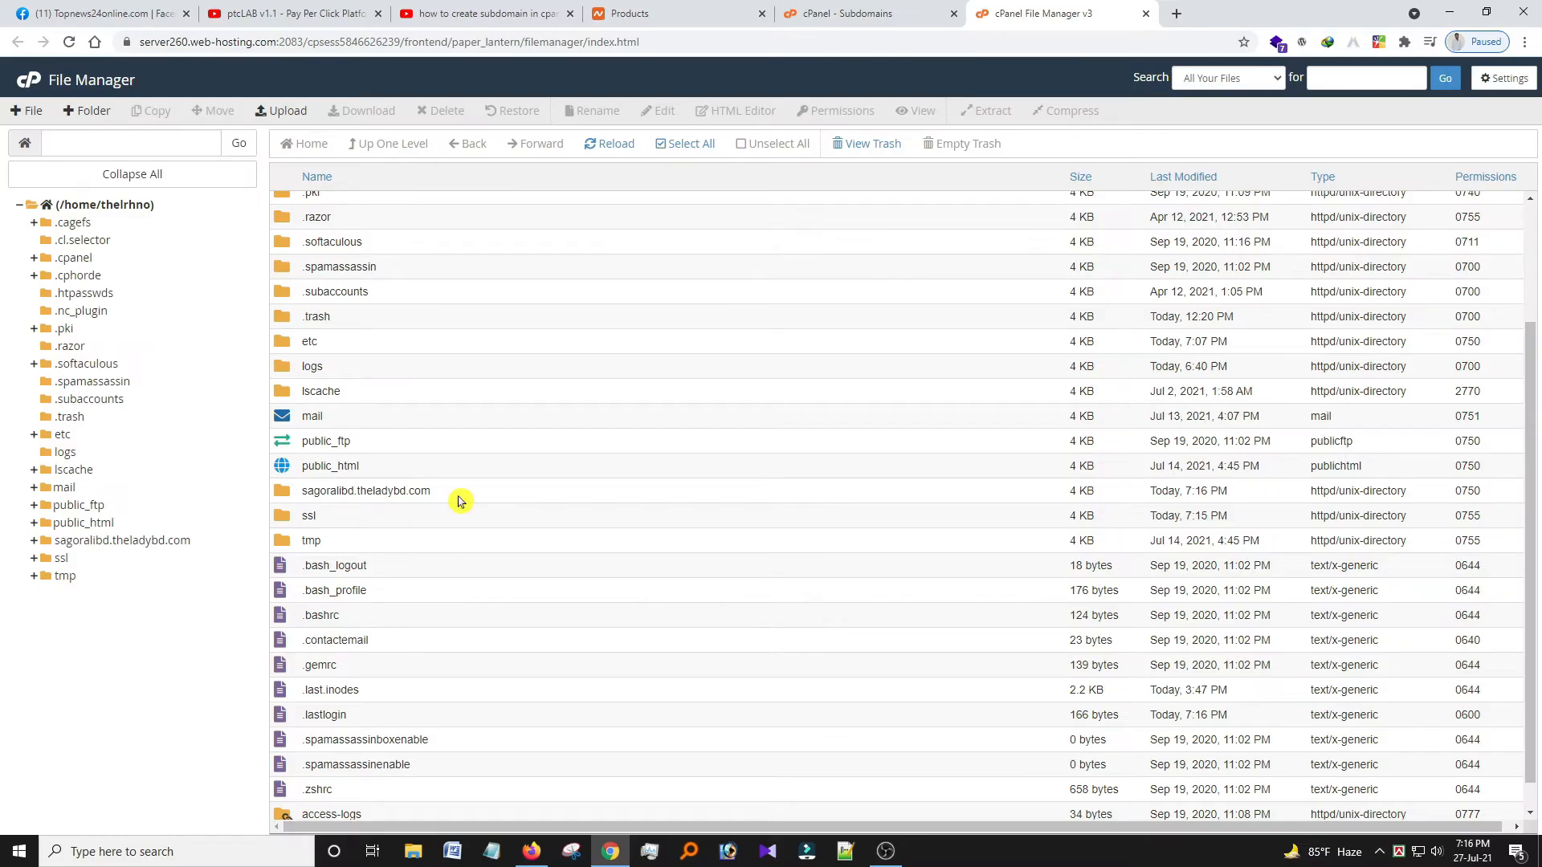
Glance back at the subdomain confirmation, then return to the main cPanel page.
click(856, 8)
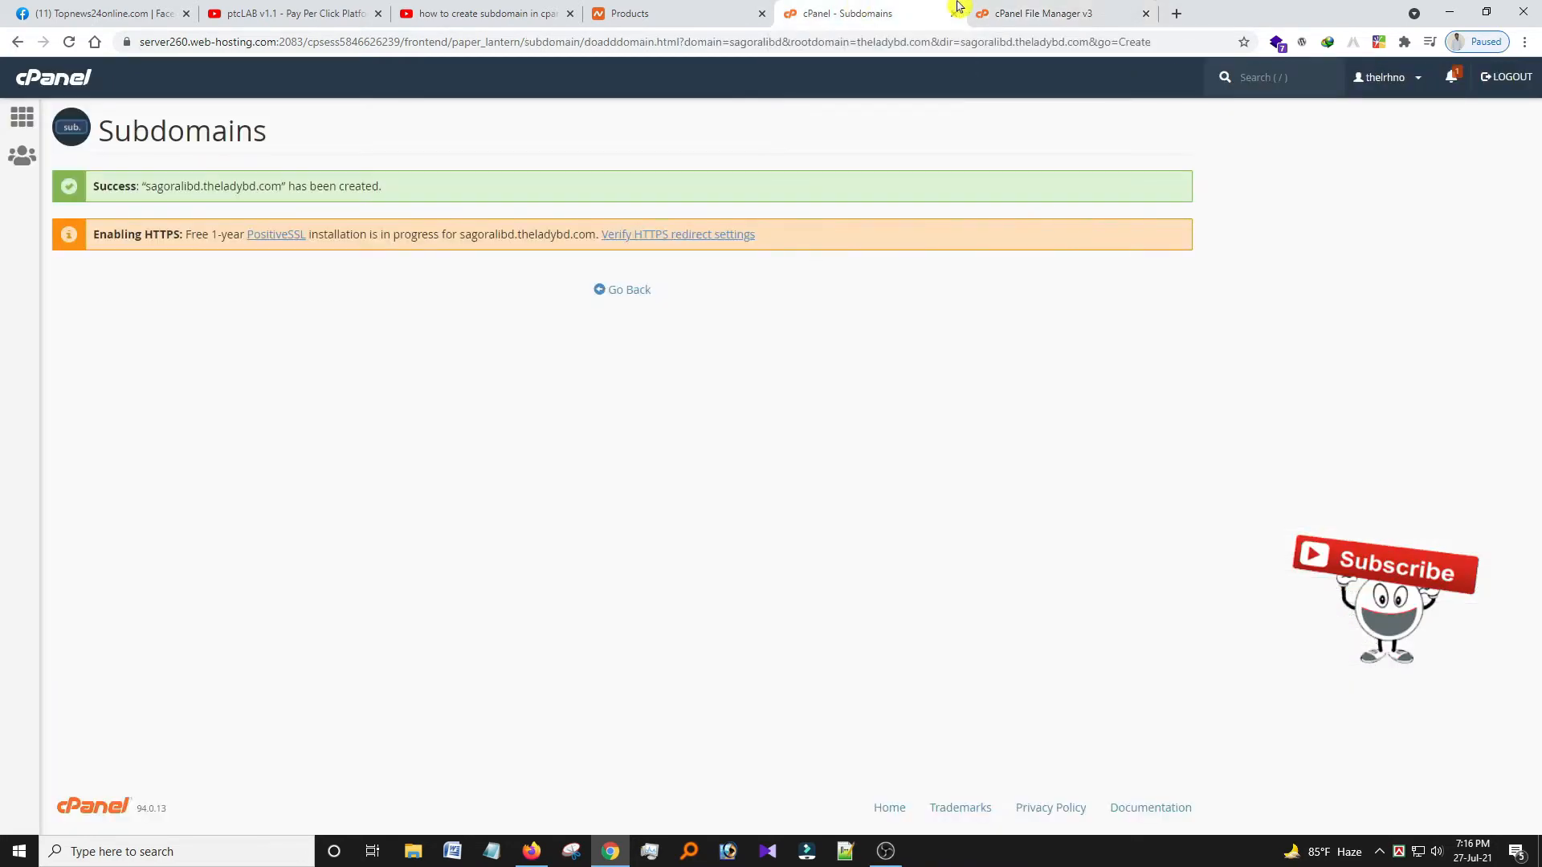
click(1033, 10)
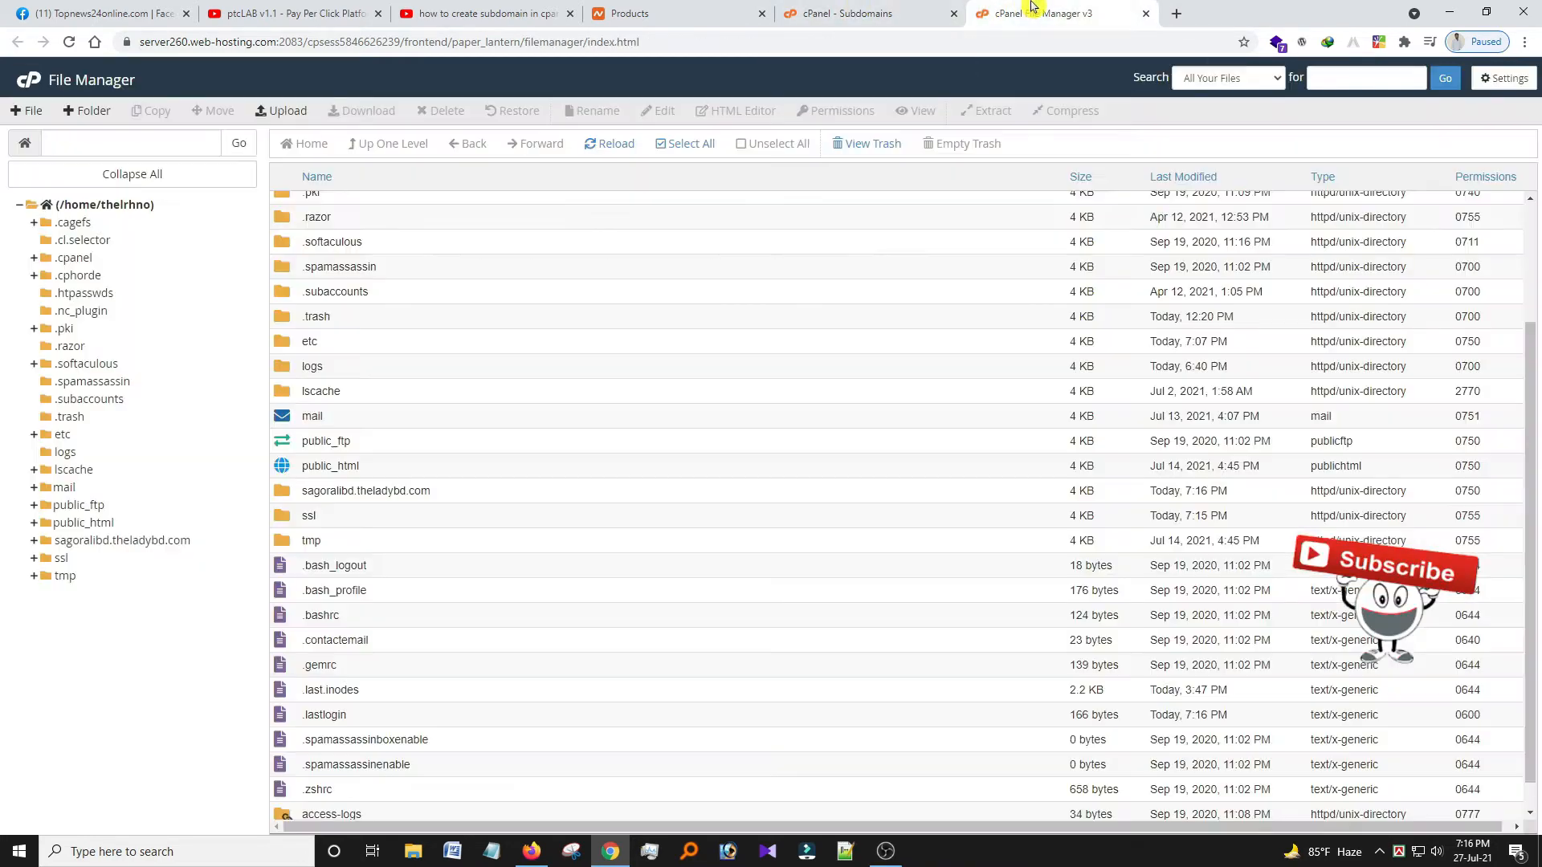
click(32, 87)
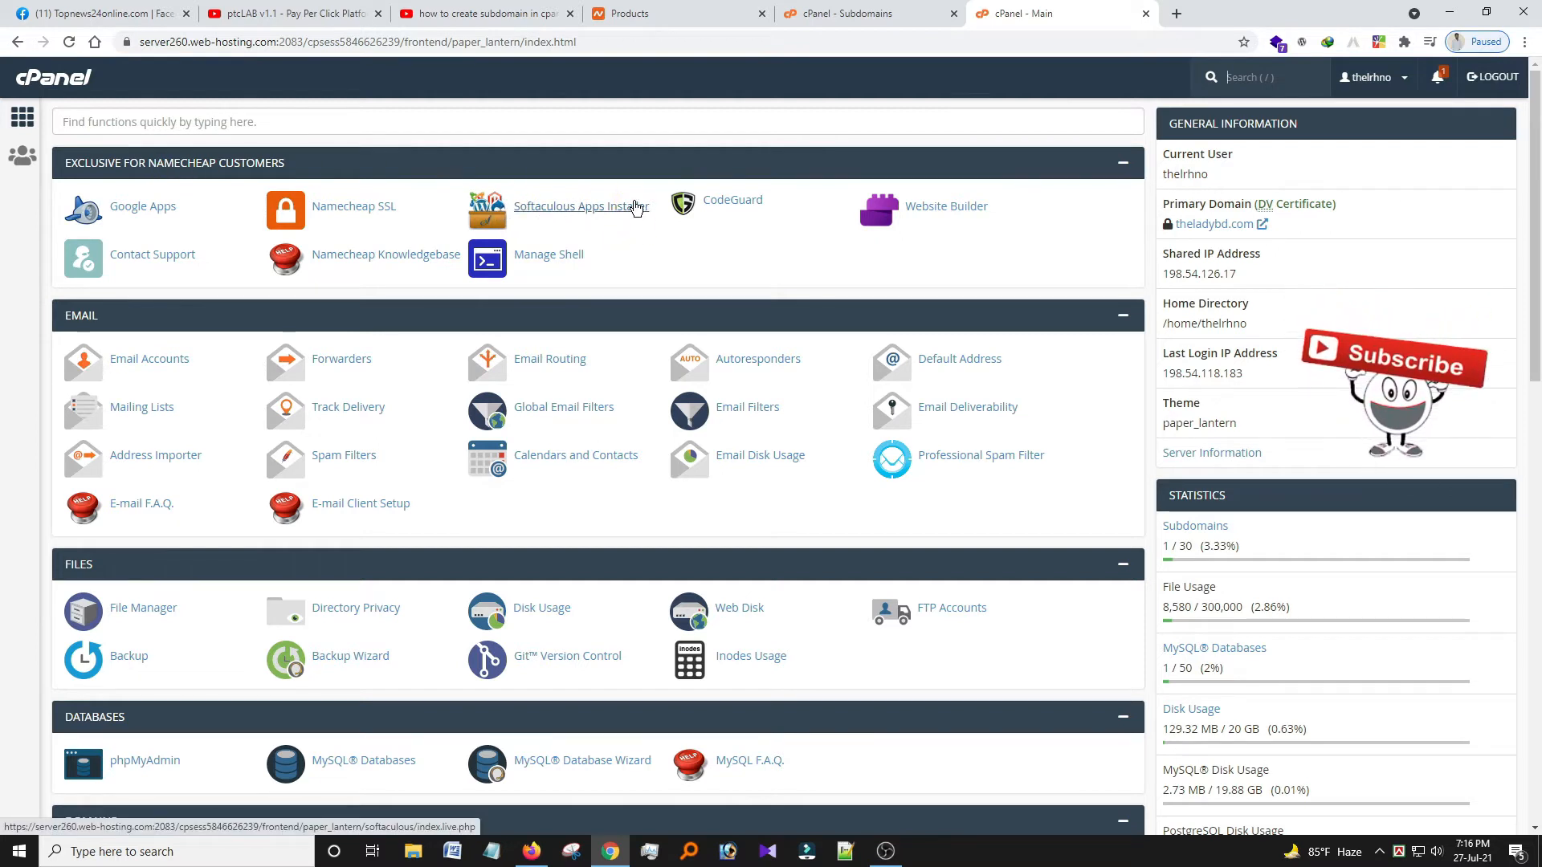
click(557, 214)
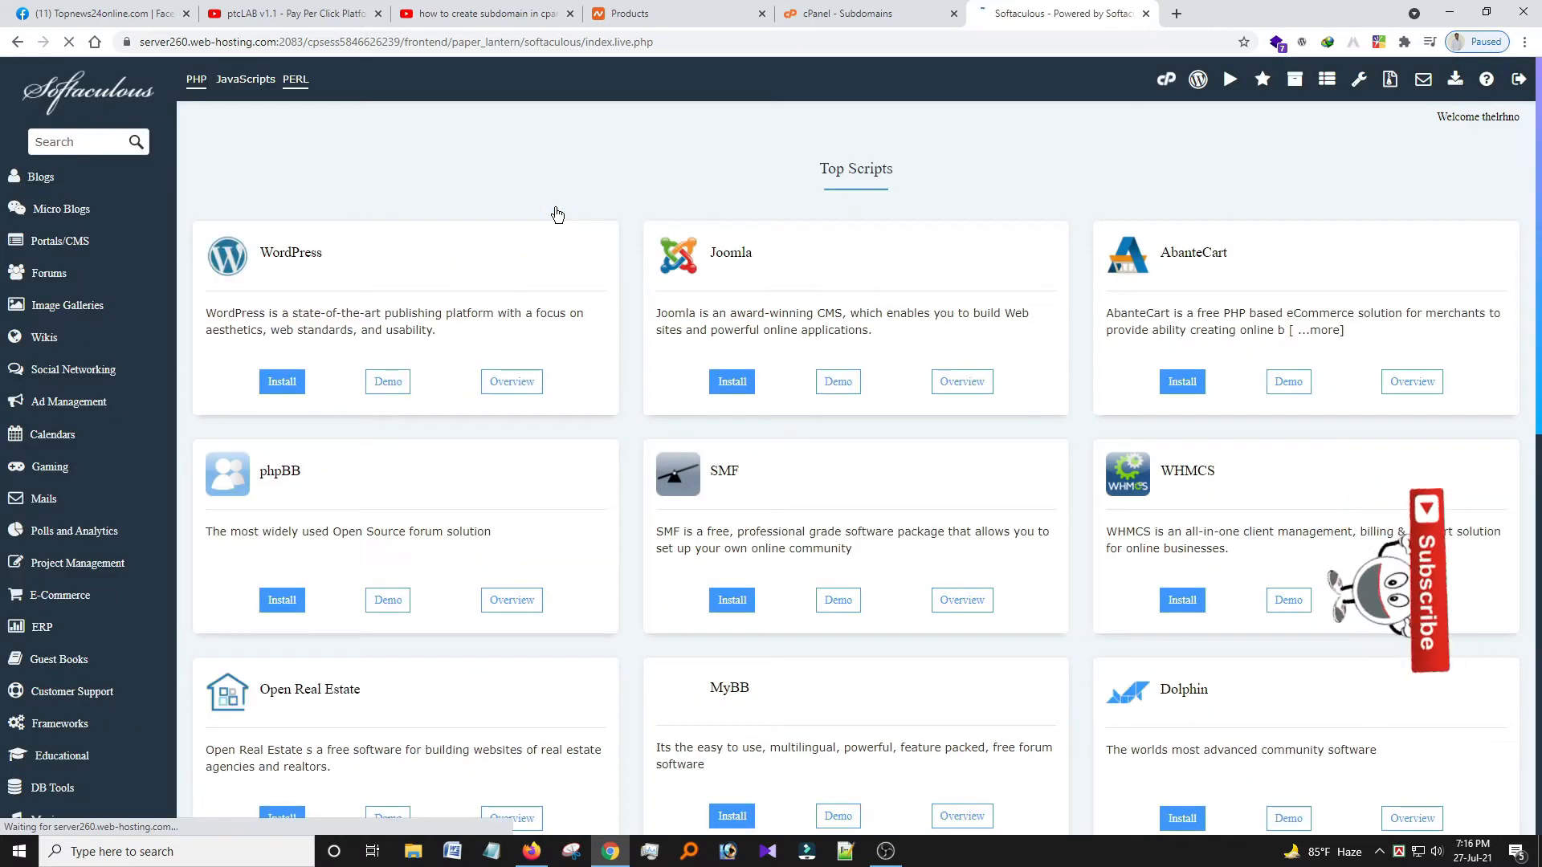
click(273, 390)
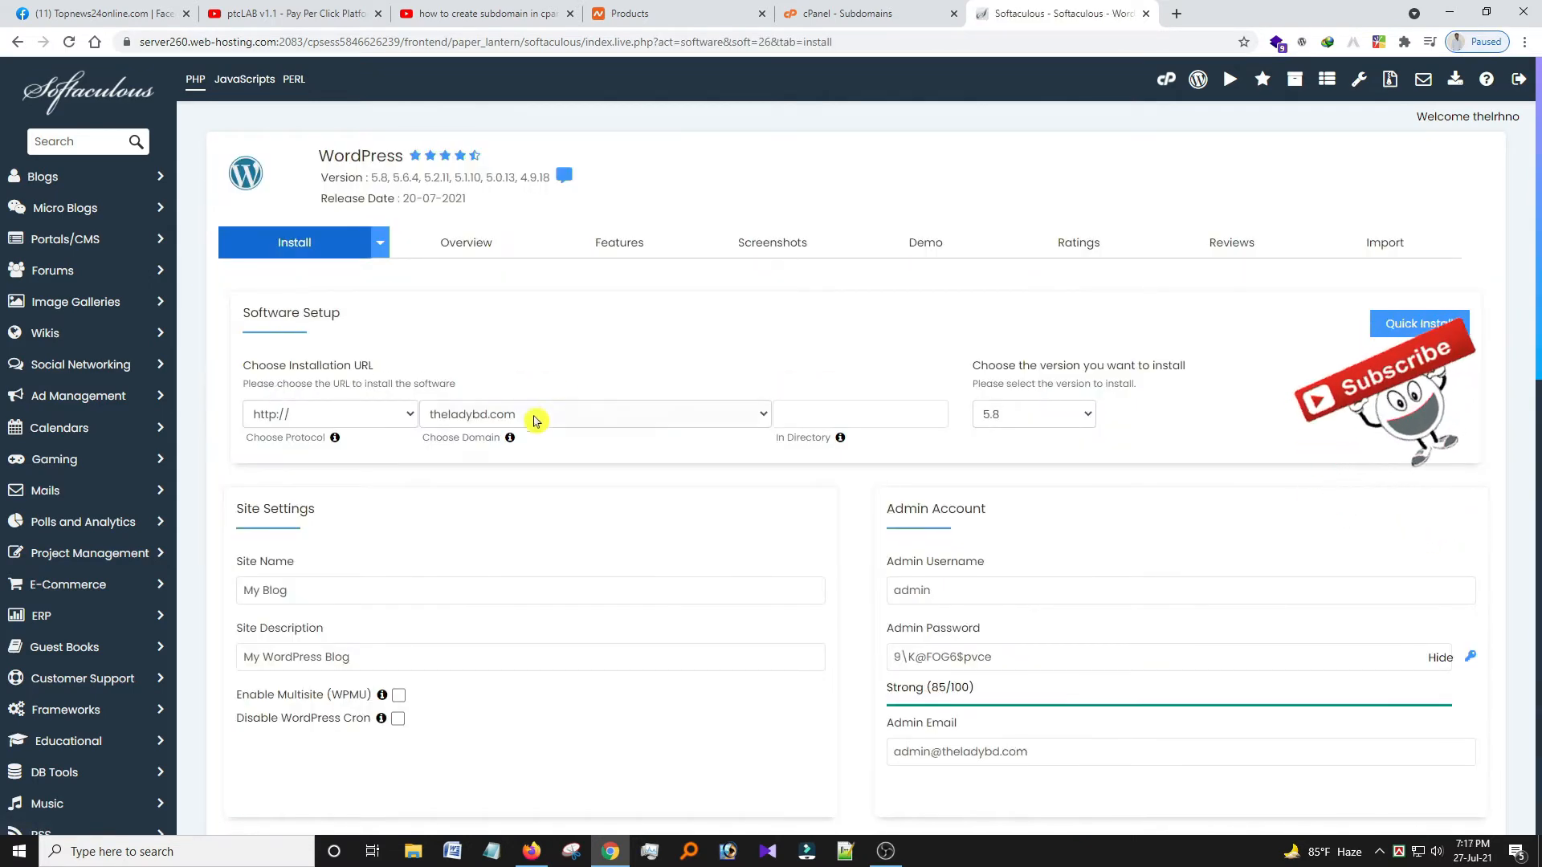
click(299, 415)
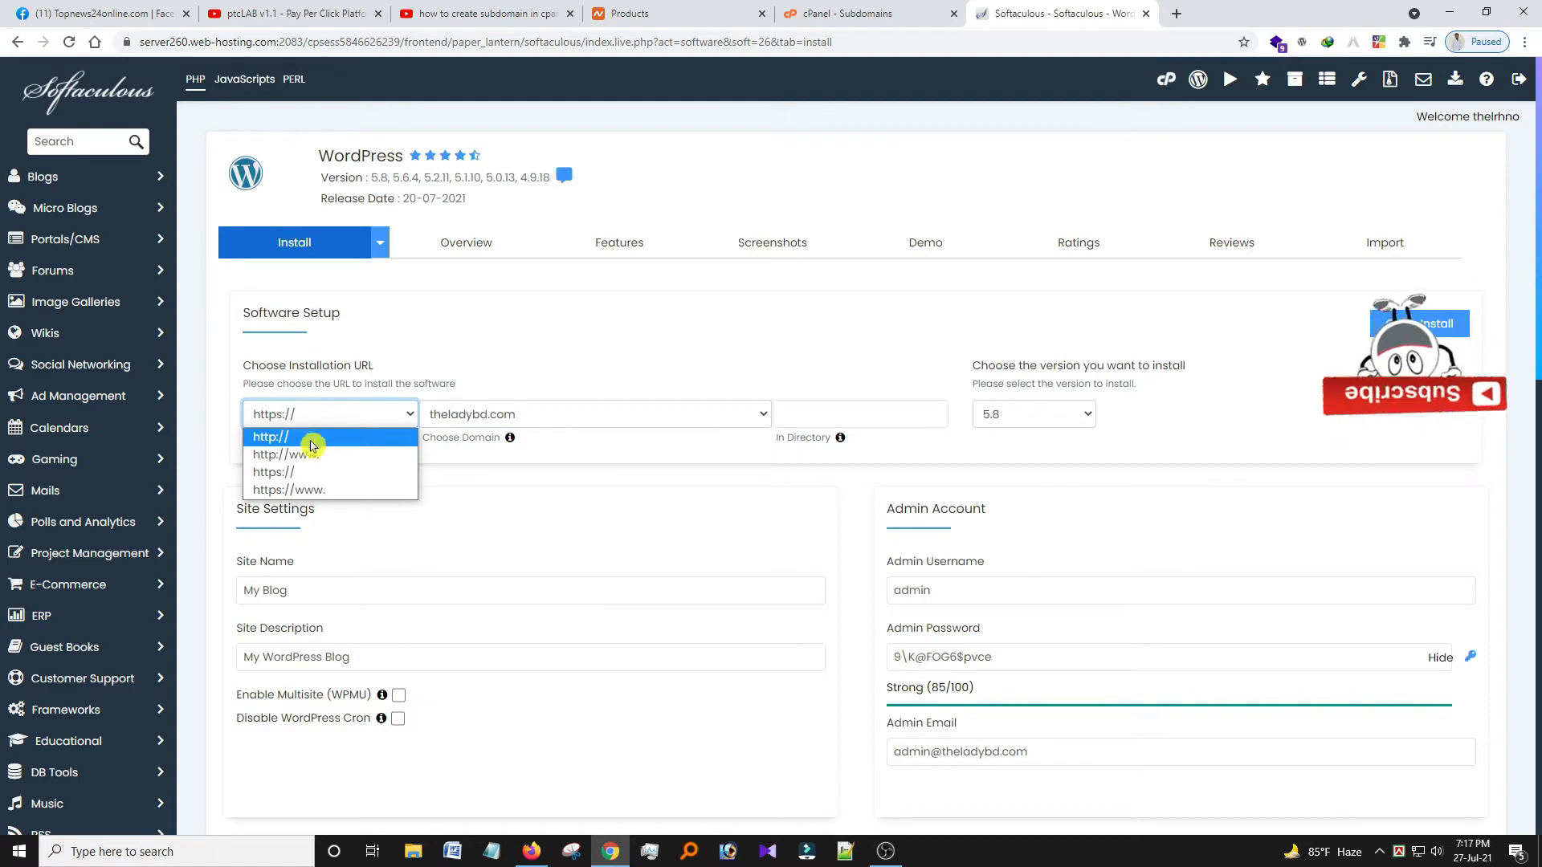
click(335, 493)
click(920, 404)
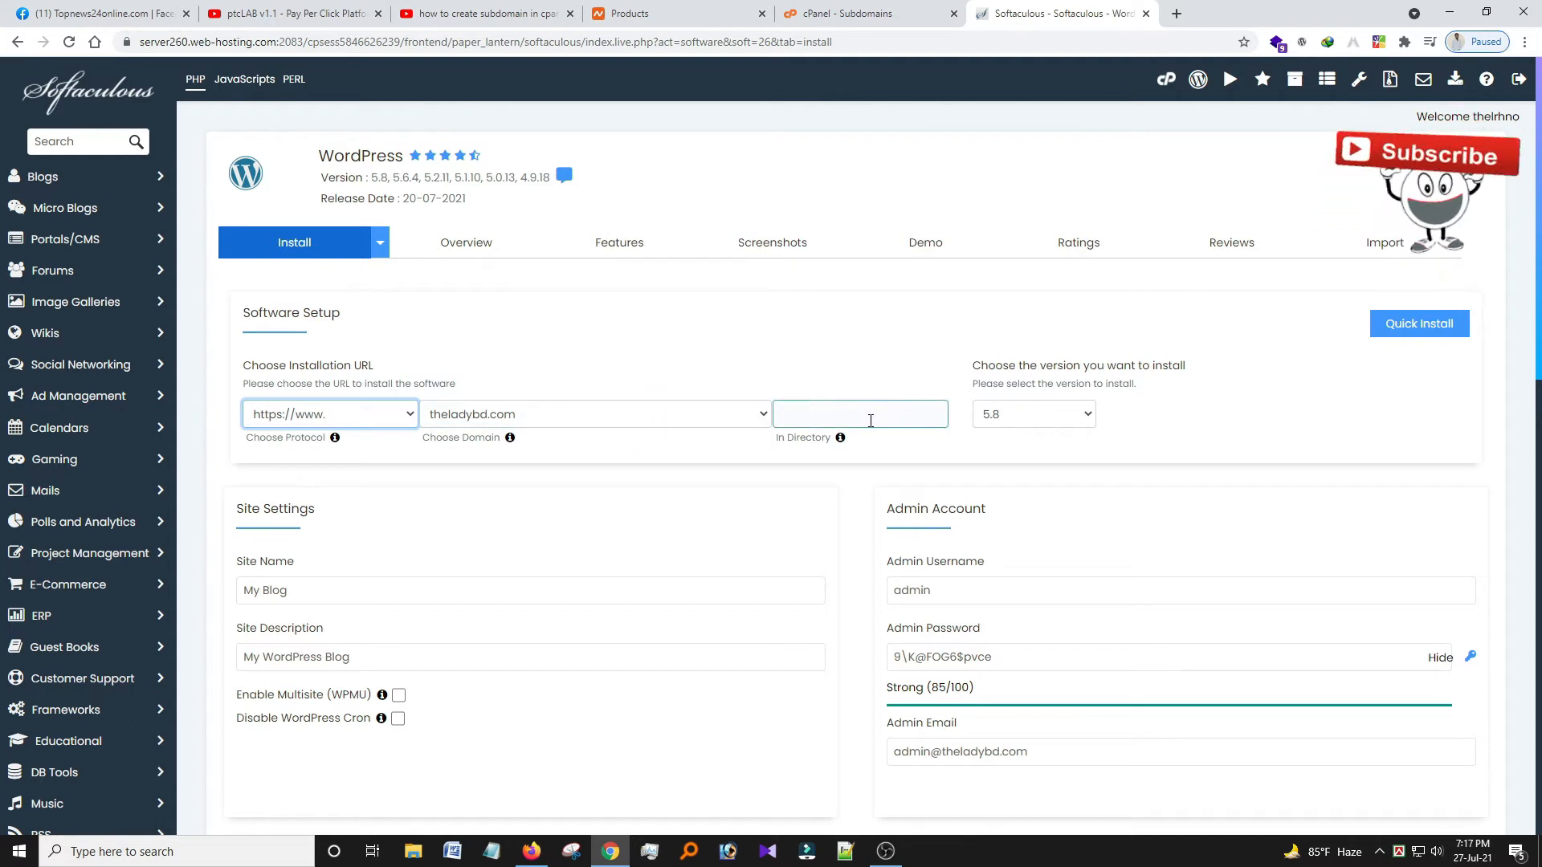
click(705, 413)
click(575, 452)
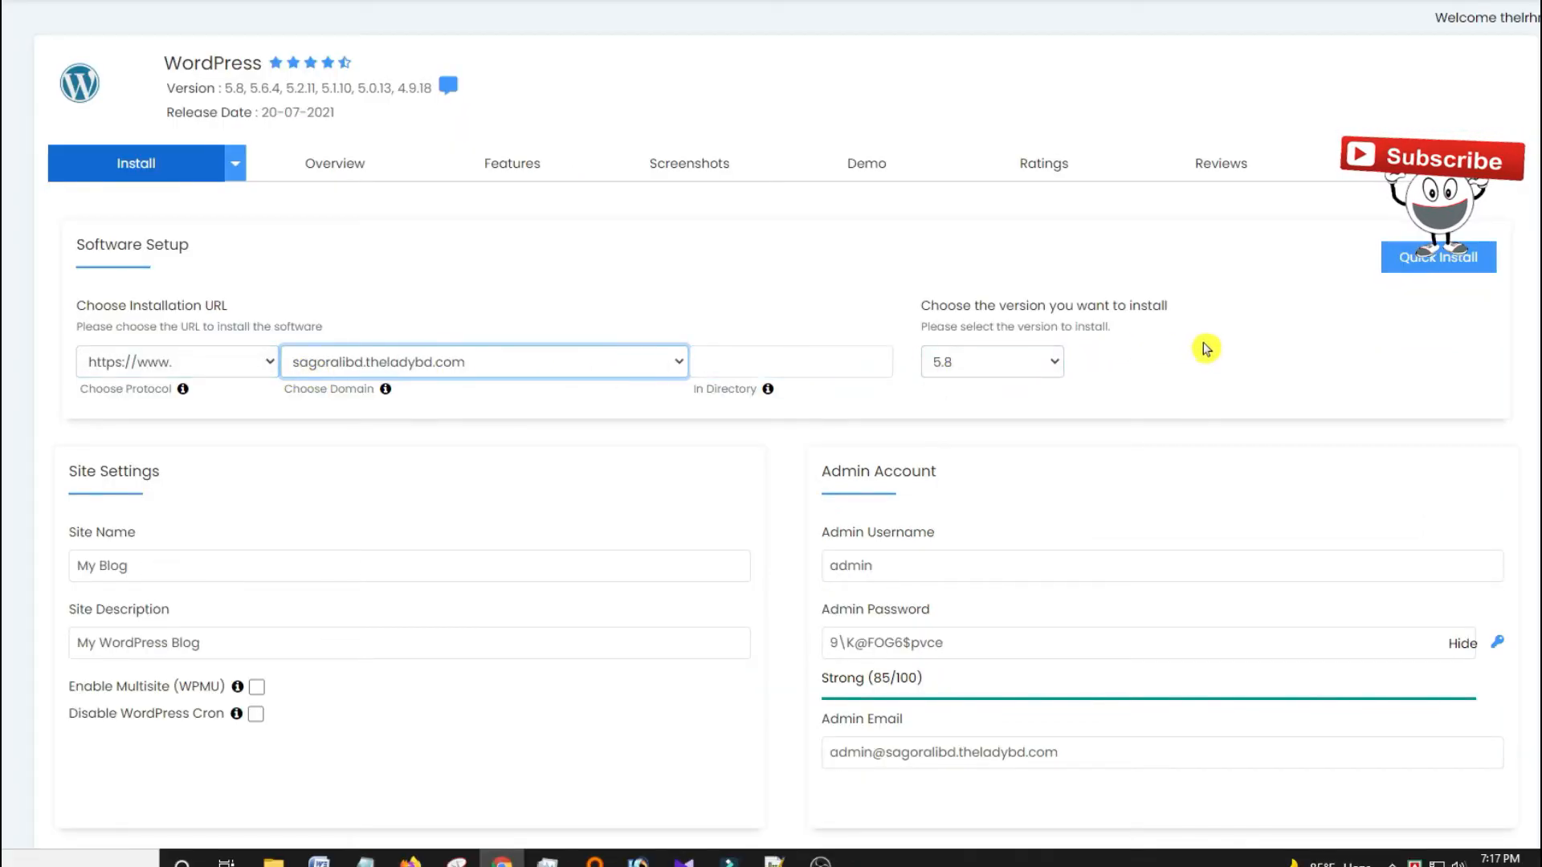
Keep WordPress version 5.8 selected in the install form.
click(1039, 365)
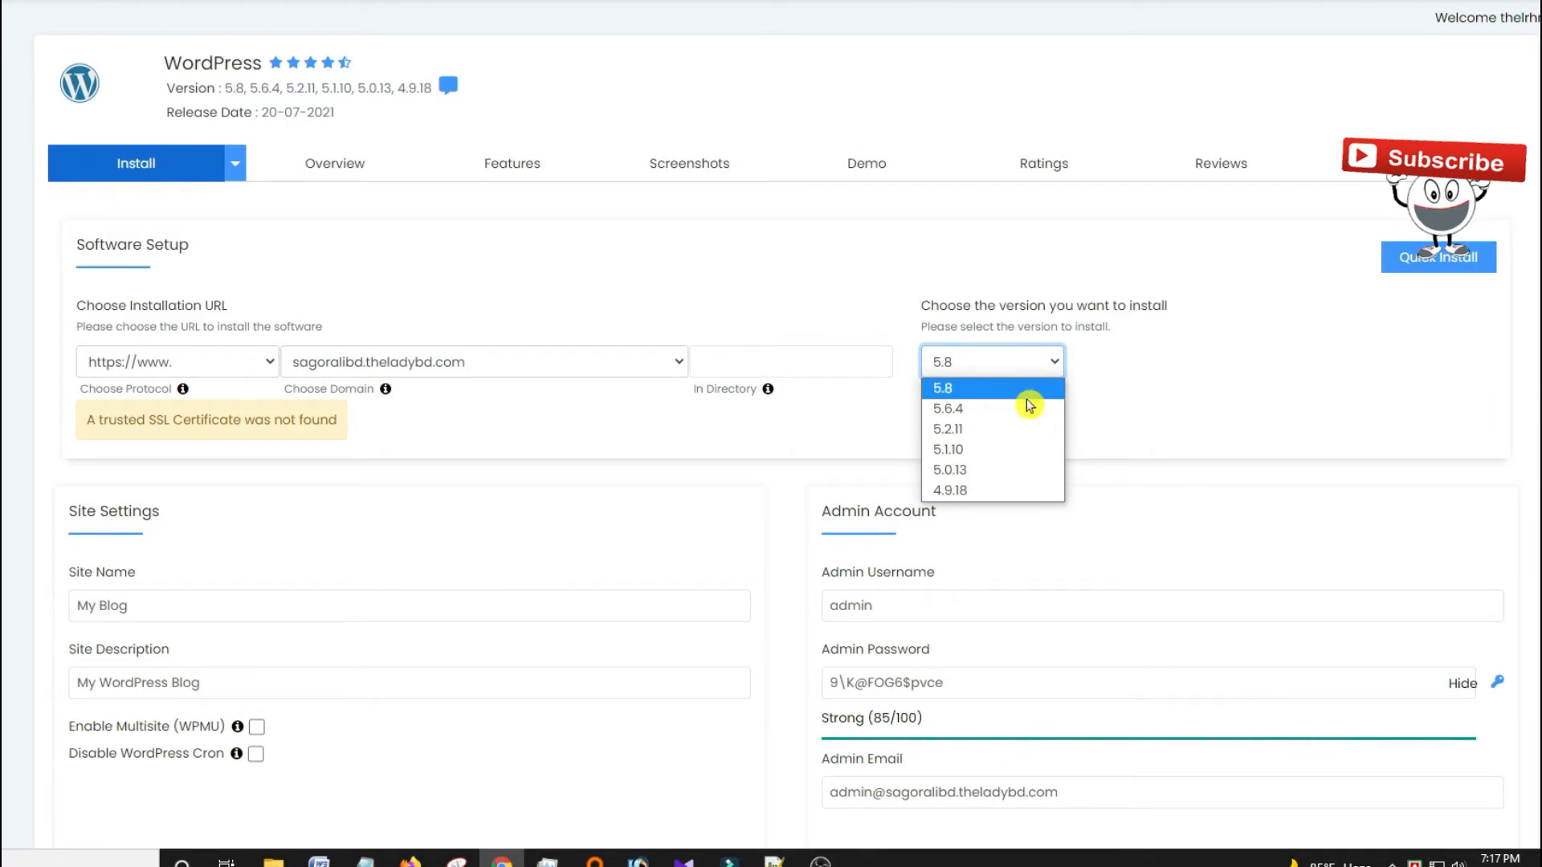
click(1028, 369)
click(1028, 372)
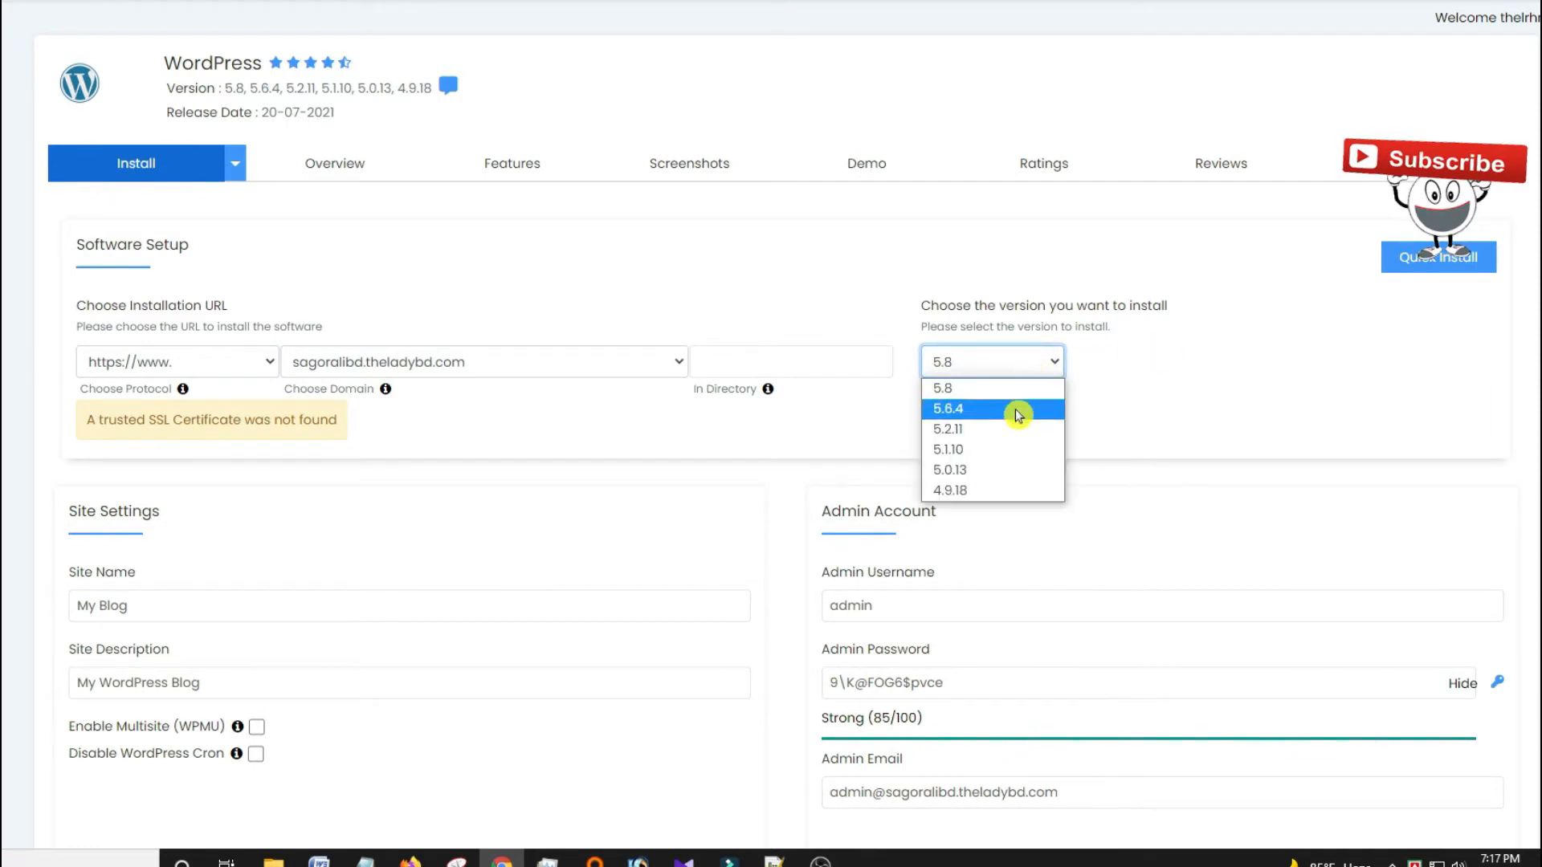
click(1131, 381)
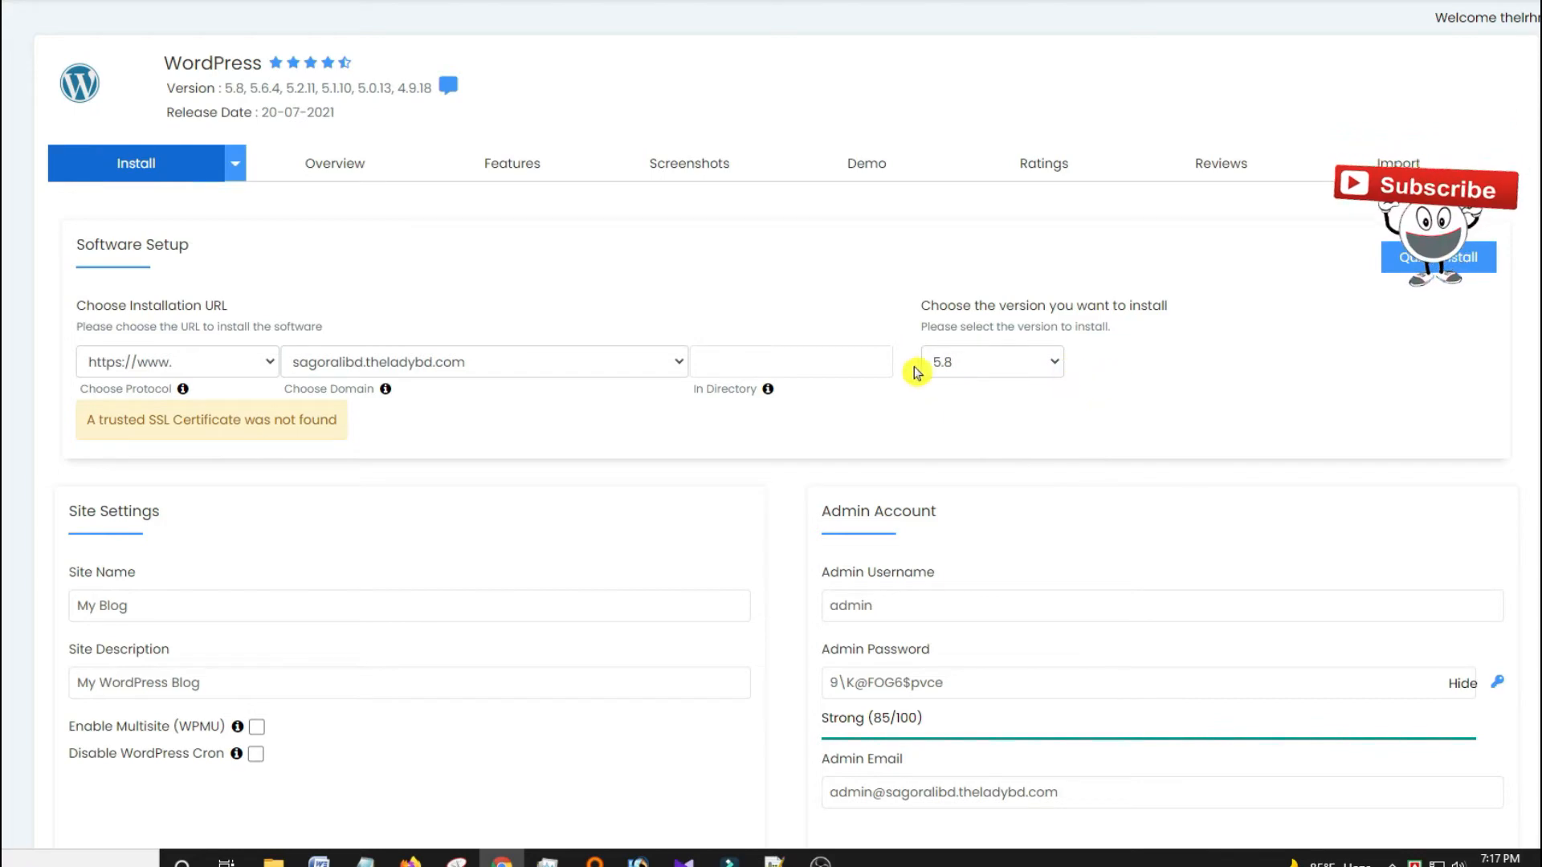
click(835, 363)
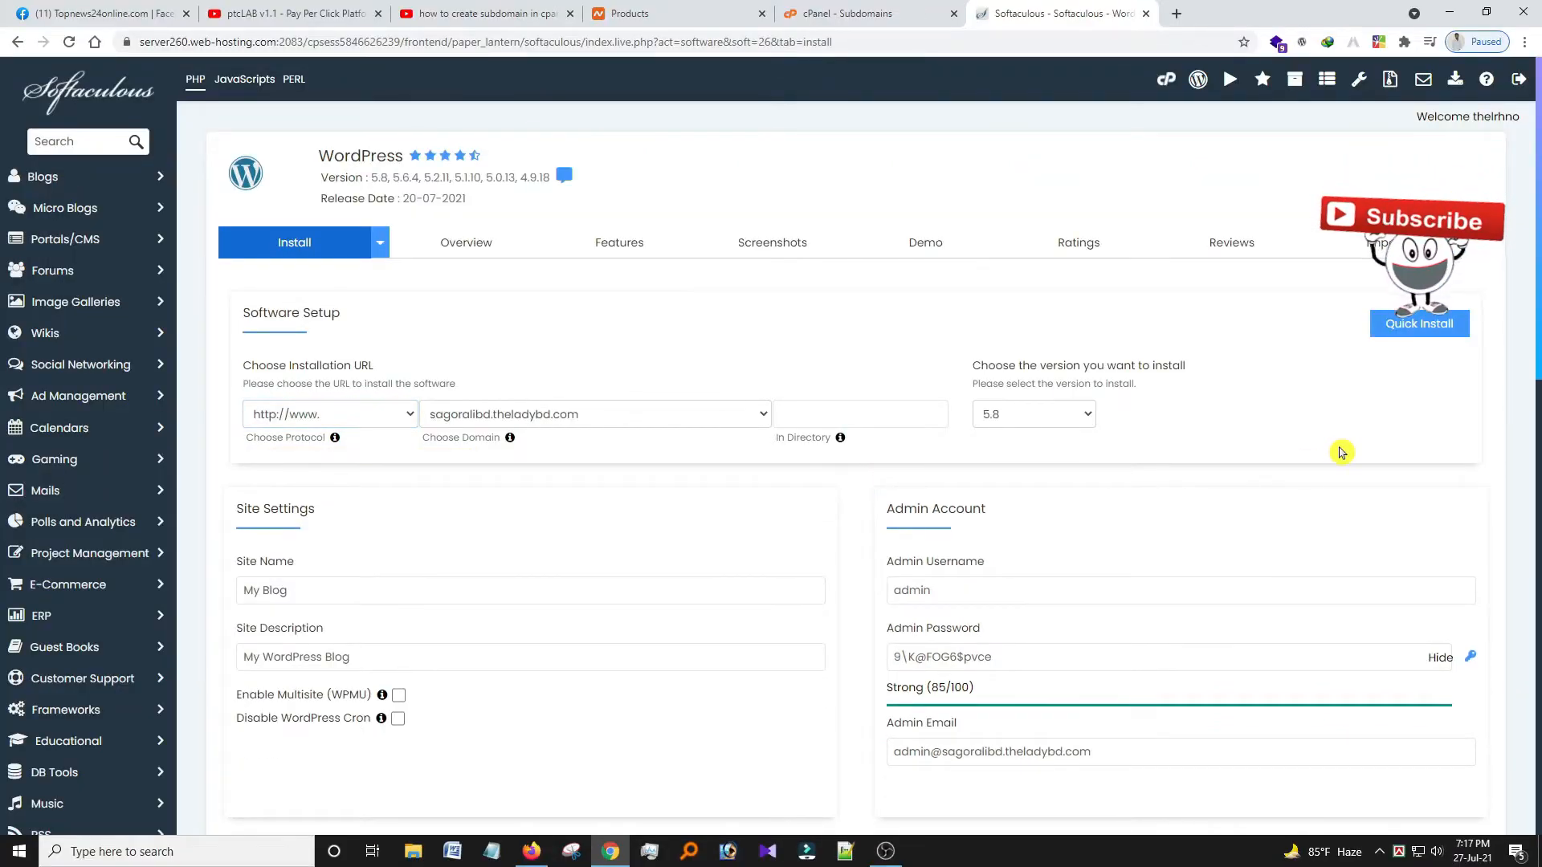
scroll(1411, 358, down, 3)
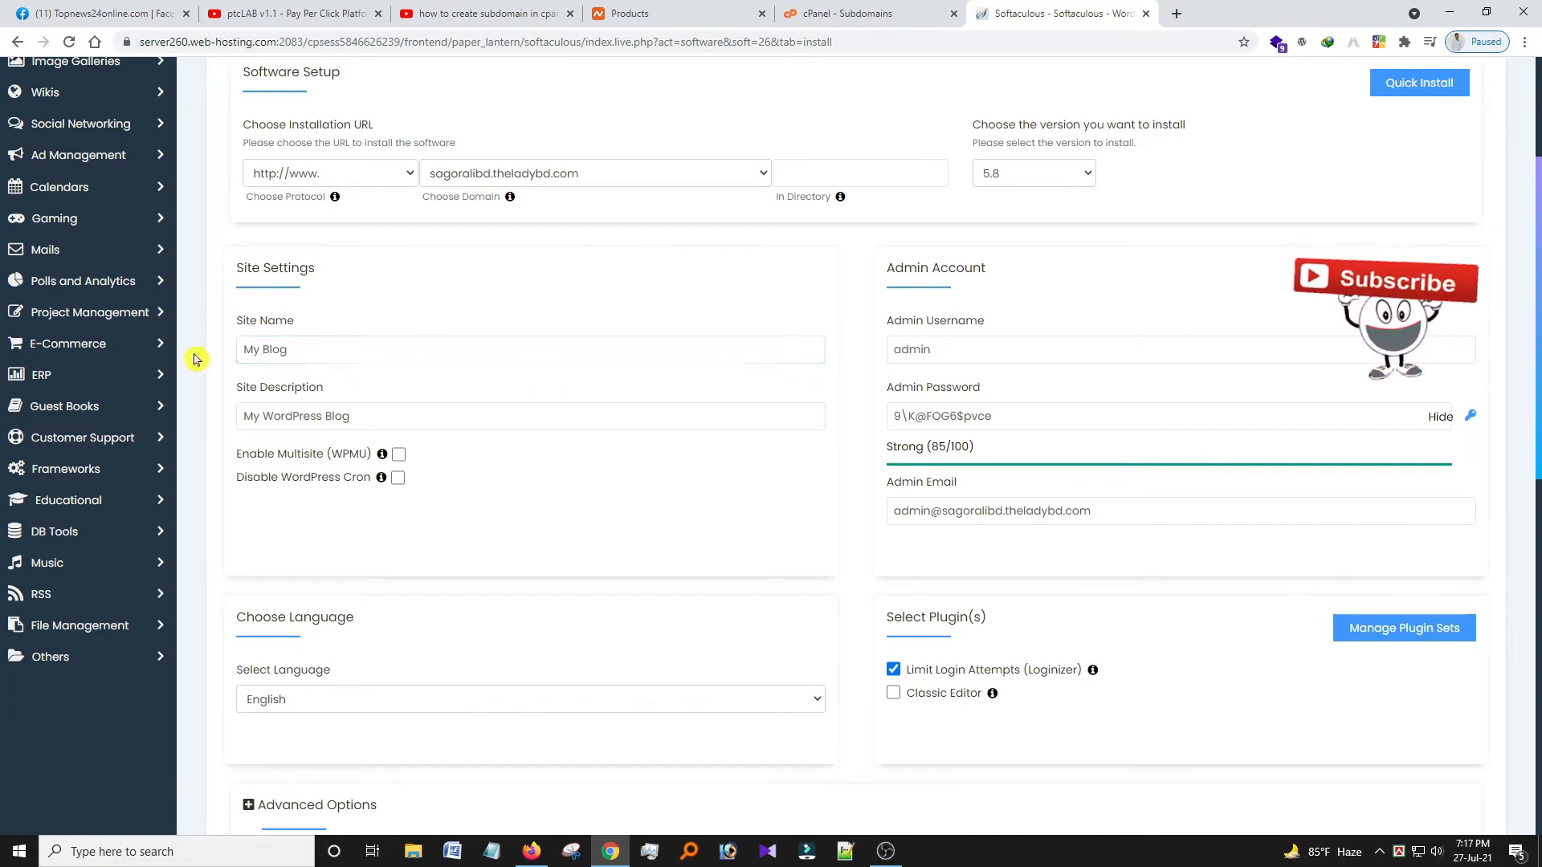
drag(330, 354, 75, 343)
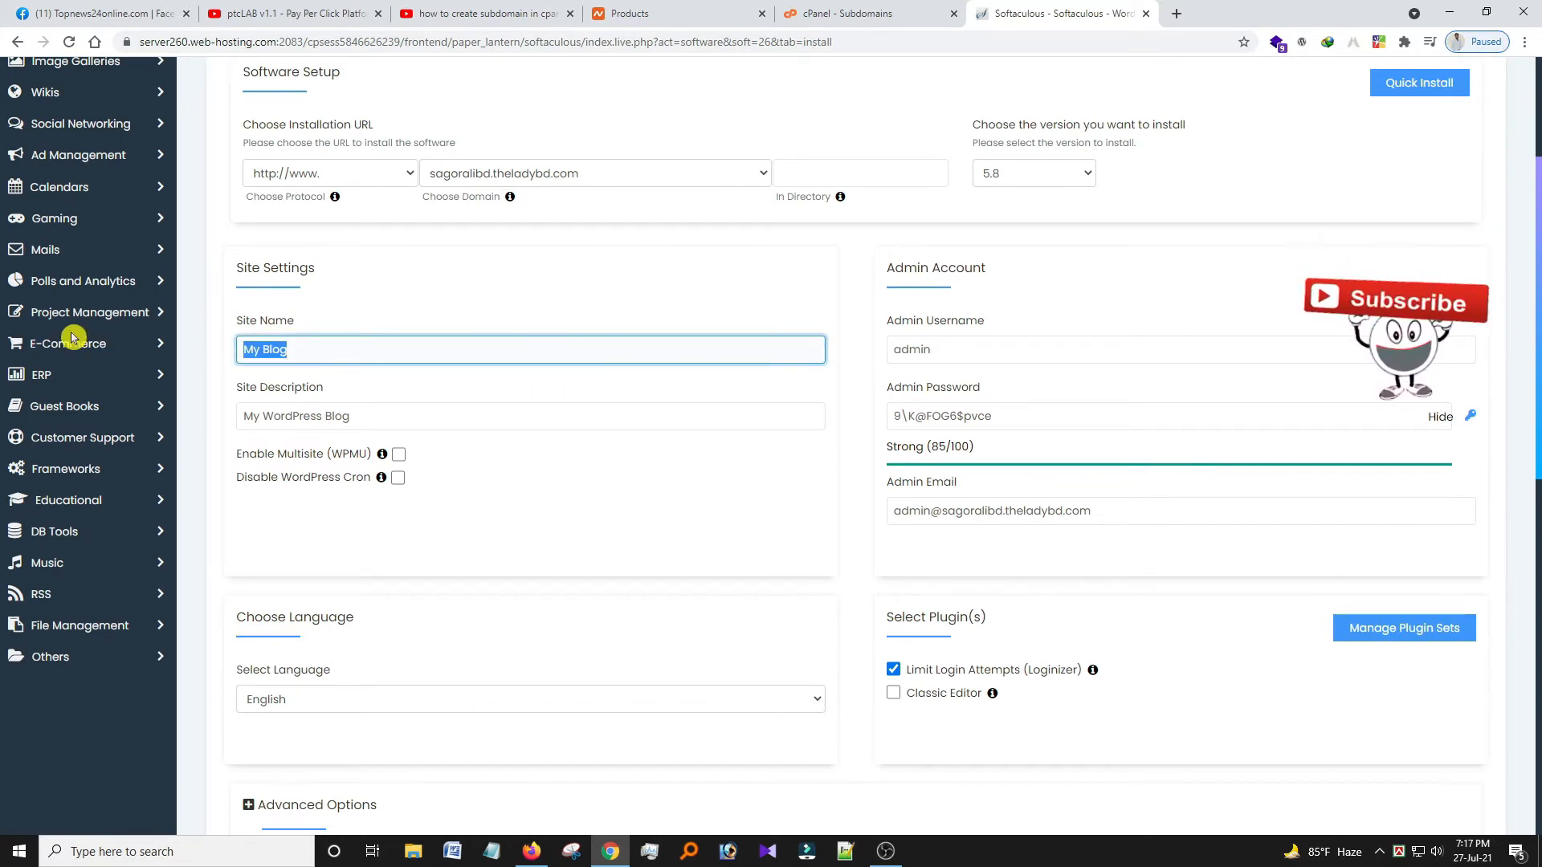
text(sagoralibd)
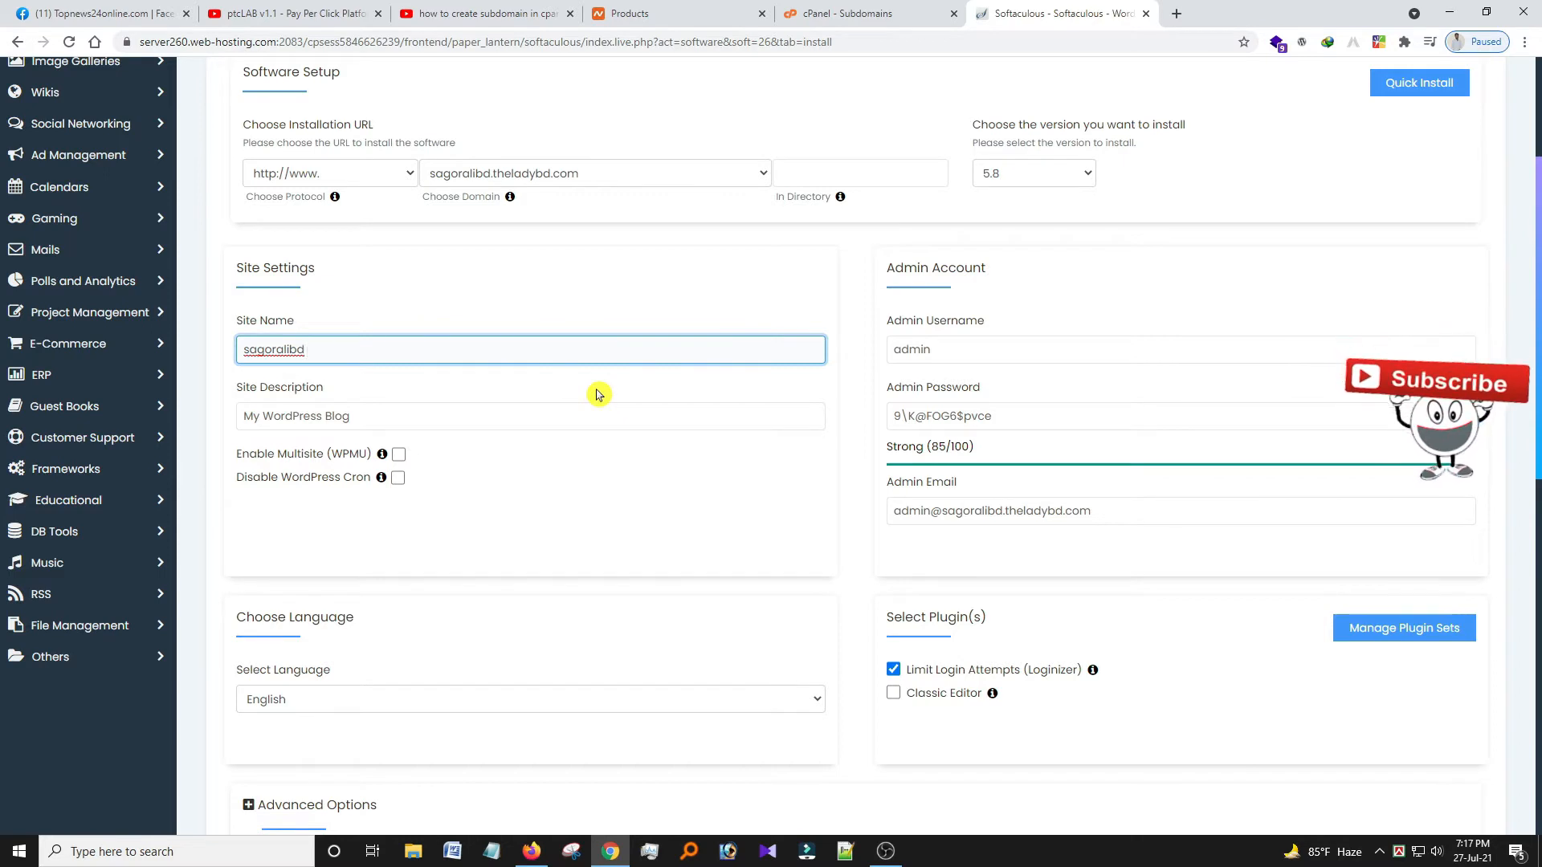
click(980, 346)
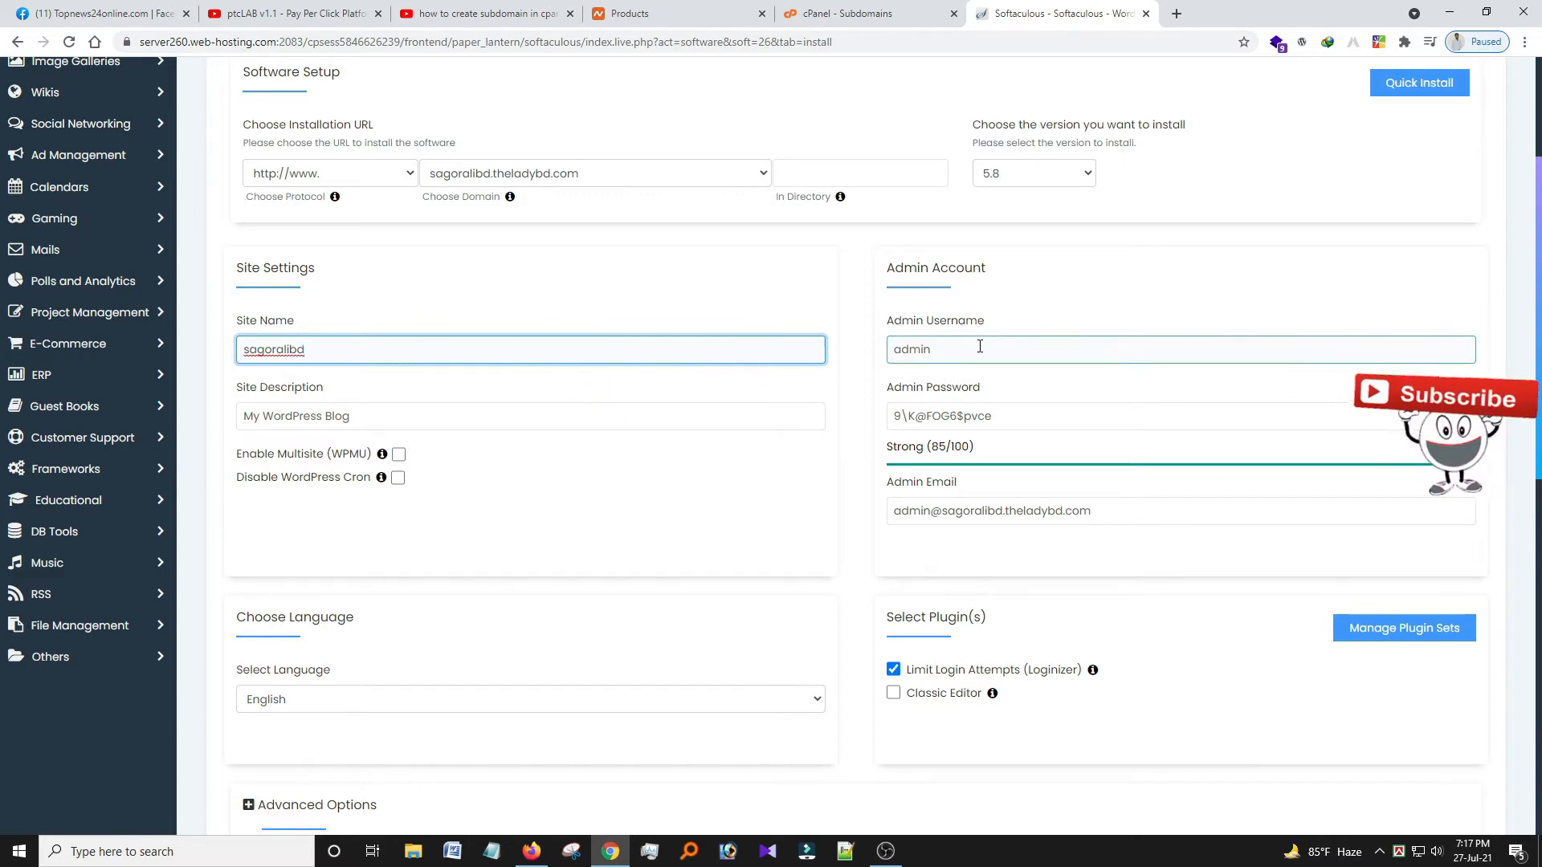
click(746, 418)
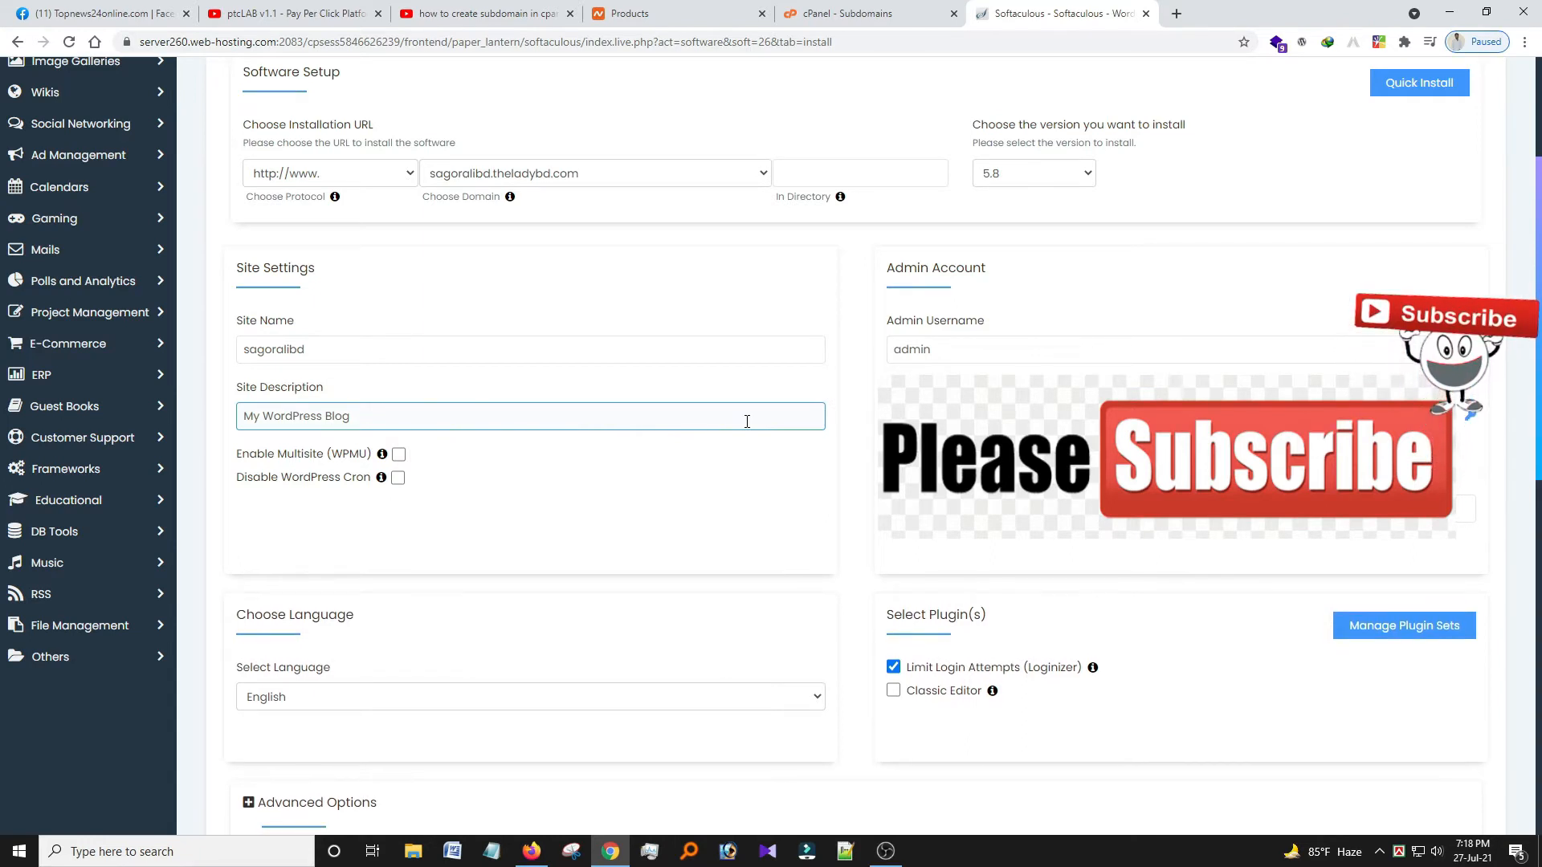
scroll(747, 421, up, 1)
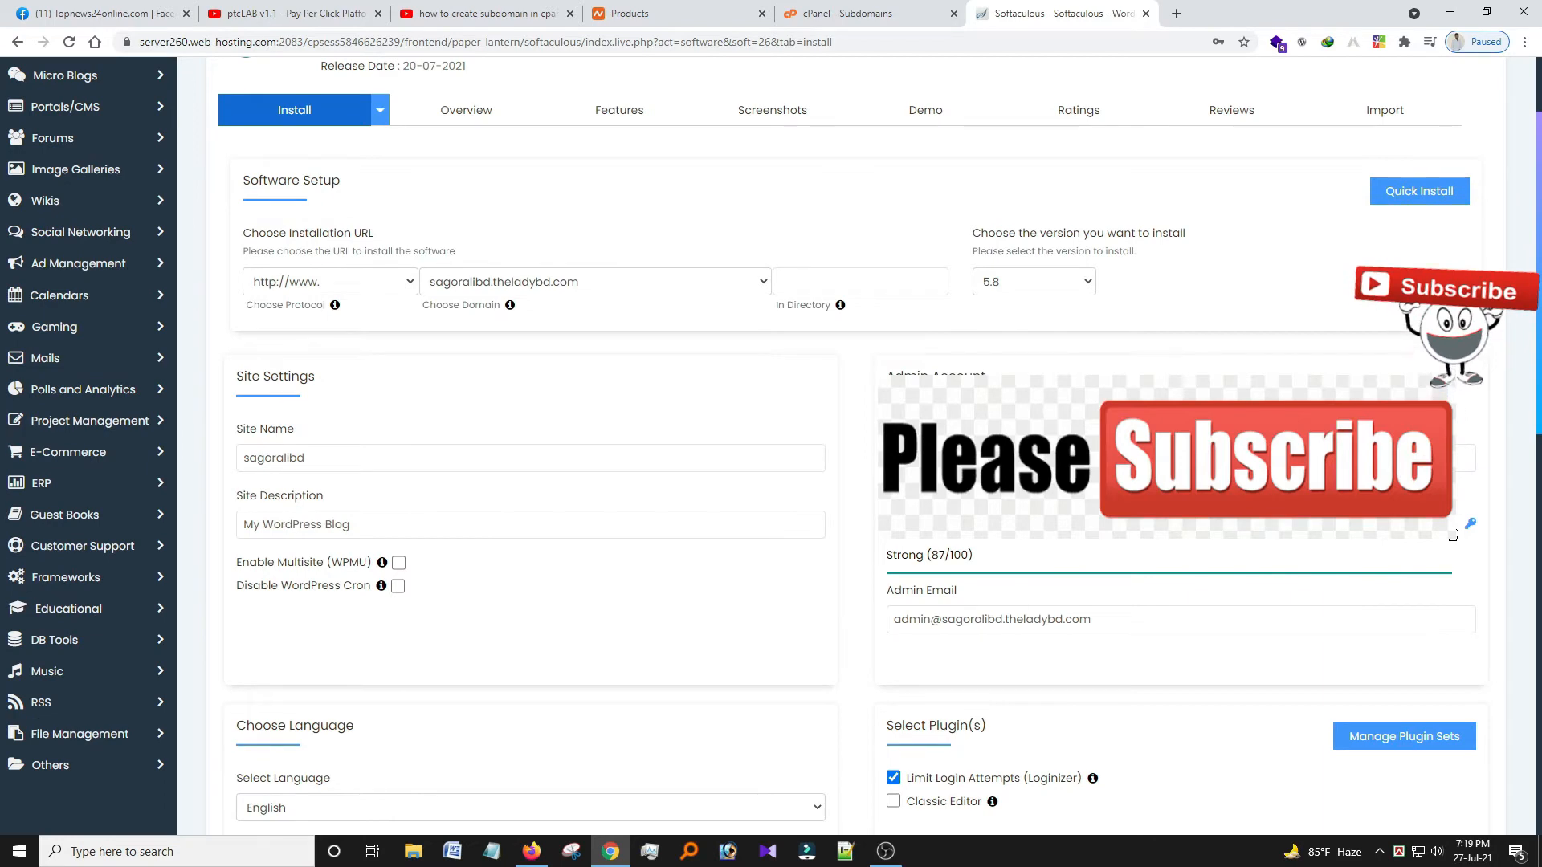
right_click(1269, 616)
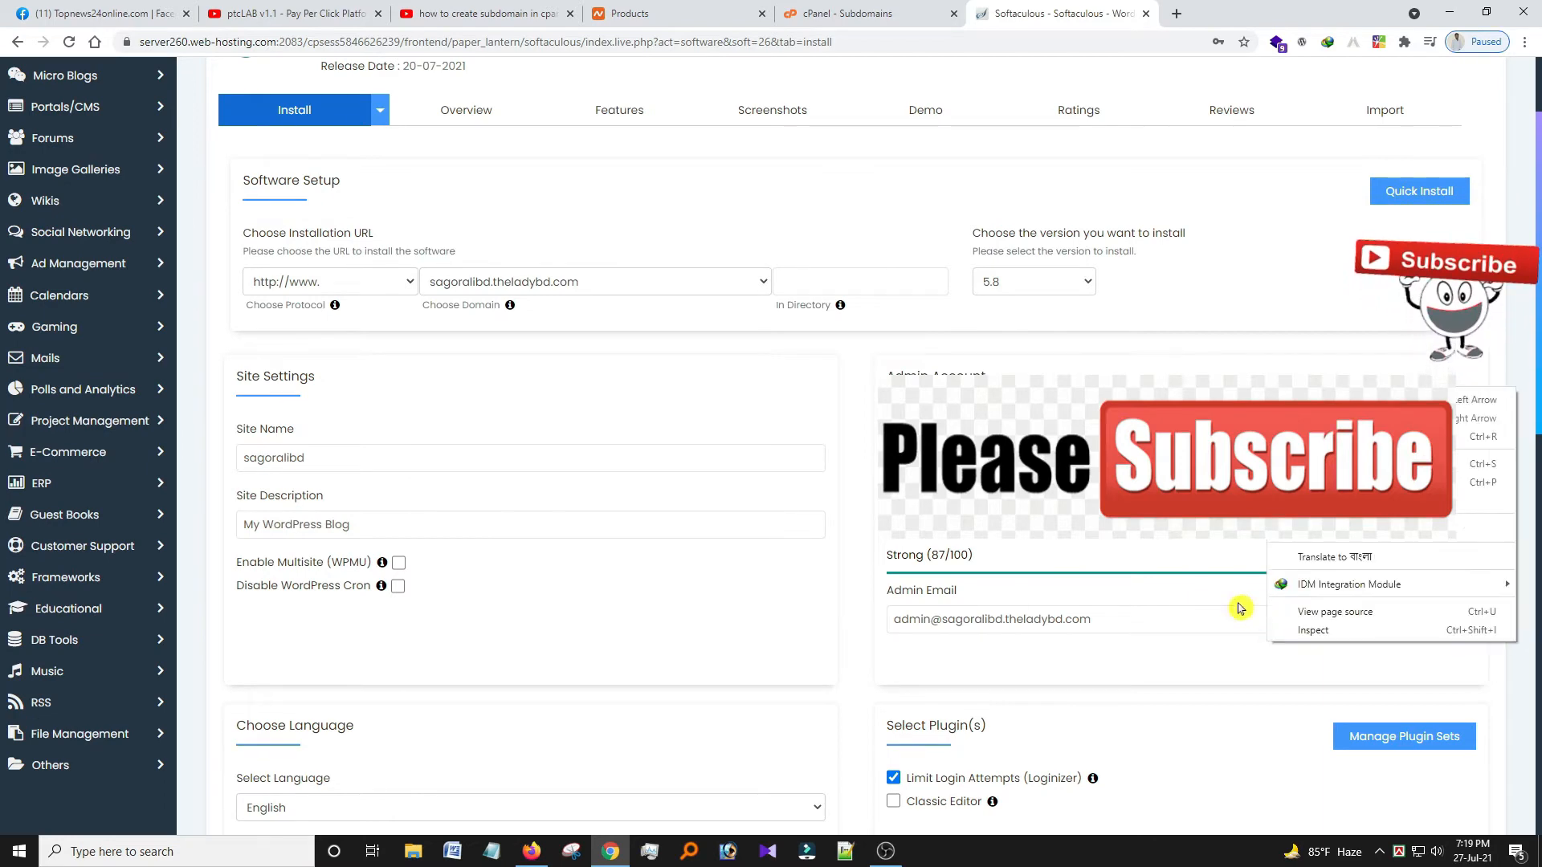
click(784, 566)
scroll(1205, 502, down, 10)
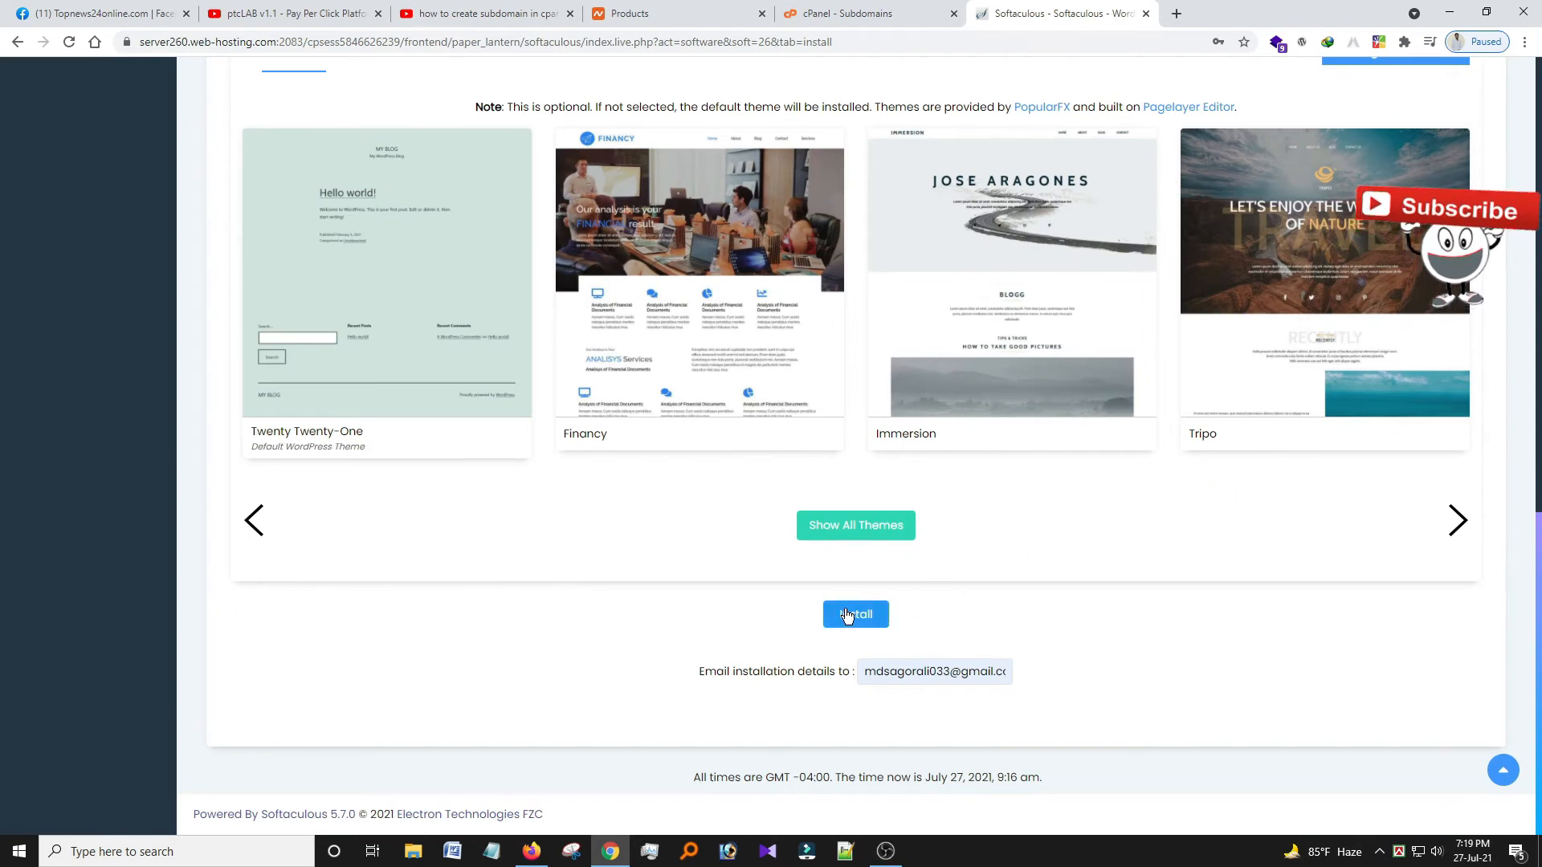
scroll(851, 614, up, 6)
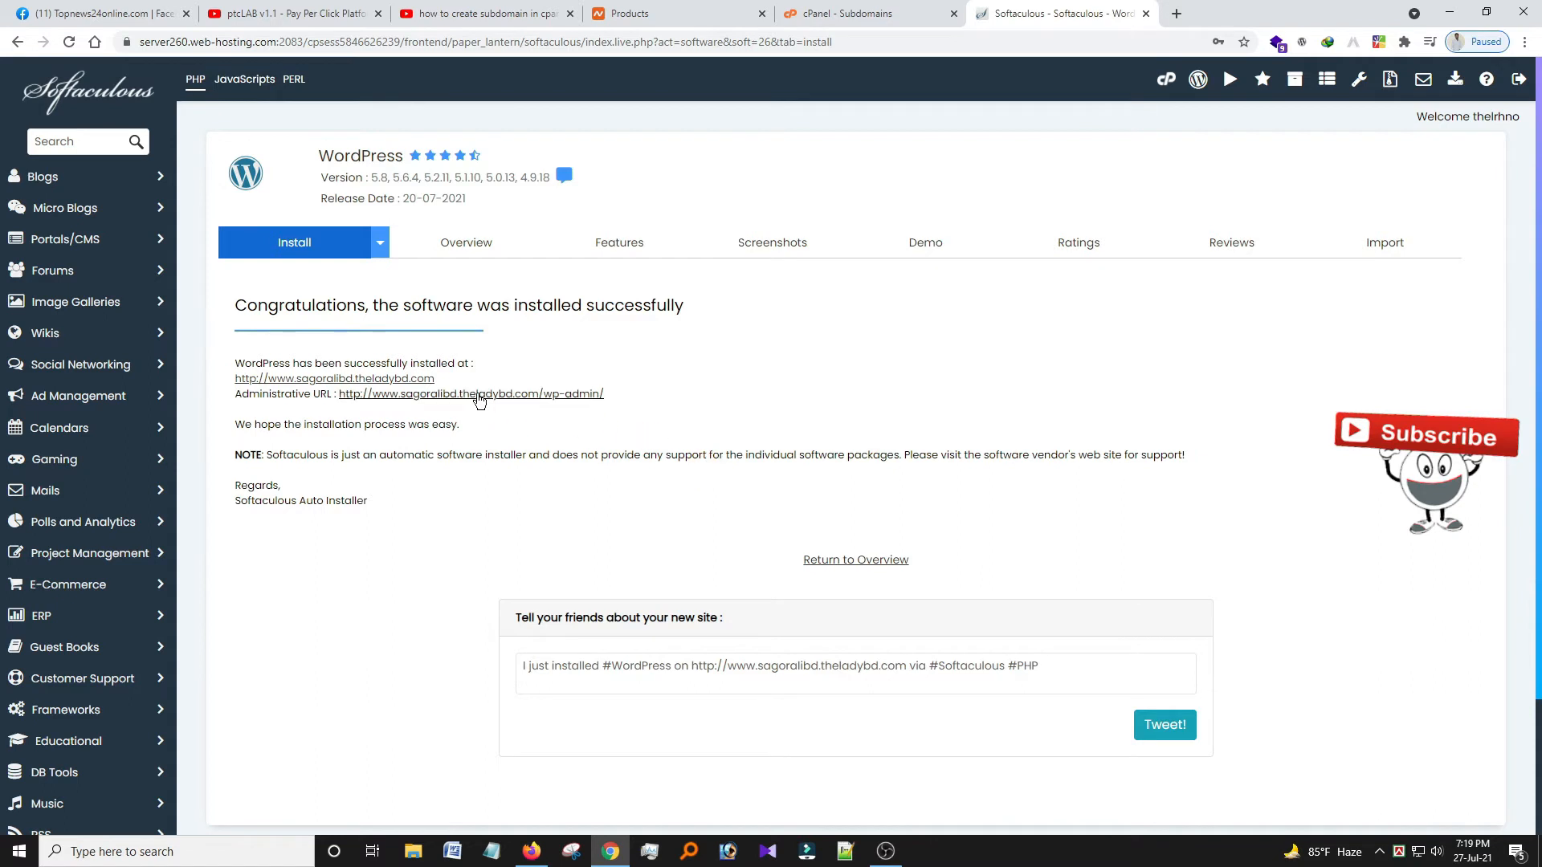
Open the new sagoralibd.theladybd.com site in its own tab, view it, and return to Softaculous.
middle_click(369, 380)
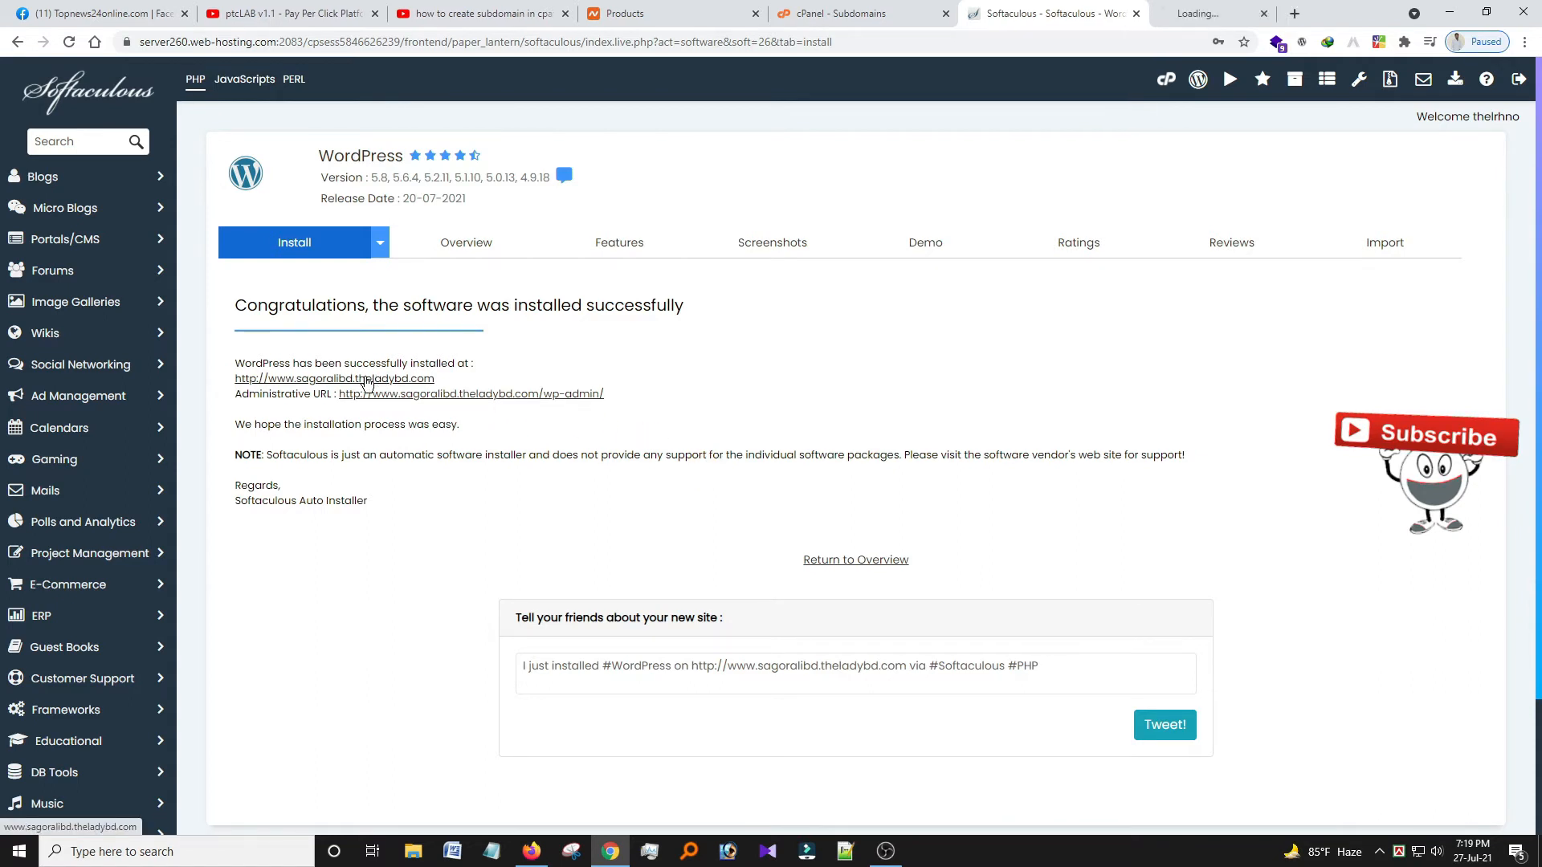
click(1192, 7)
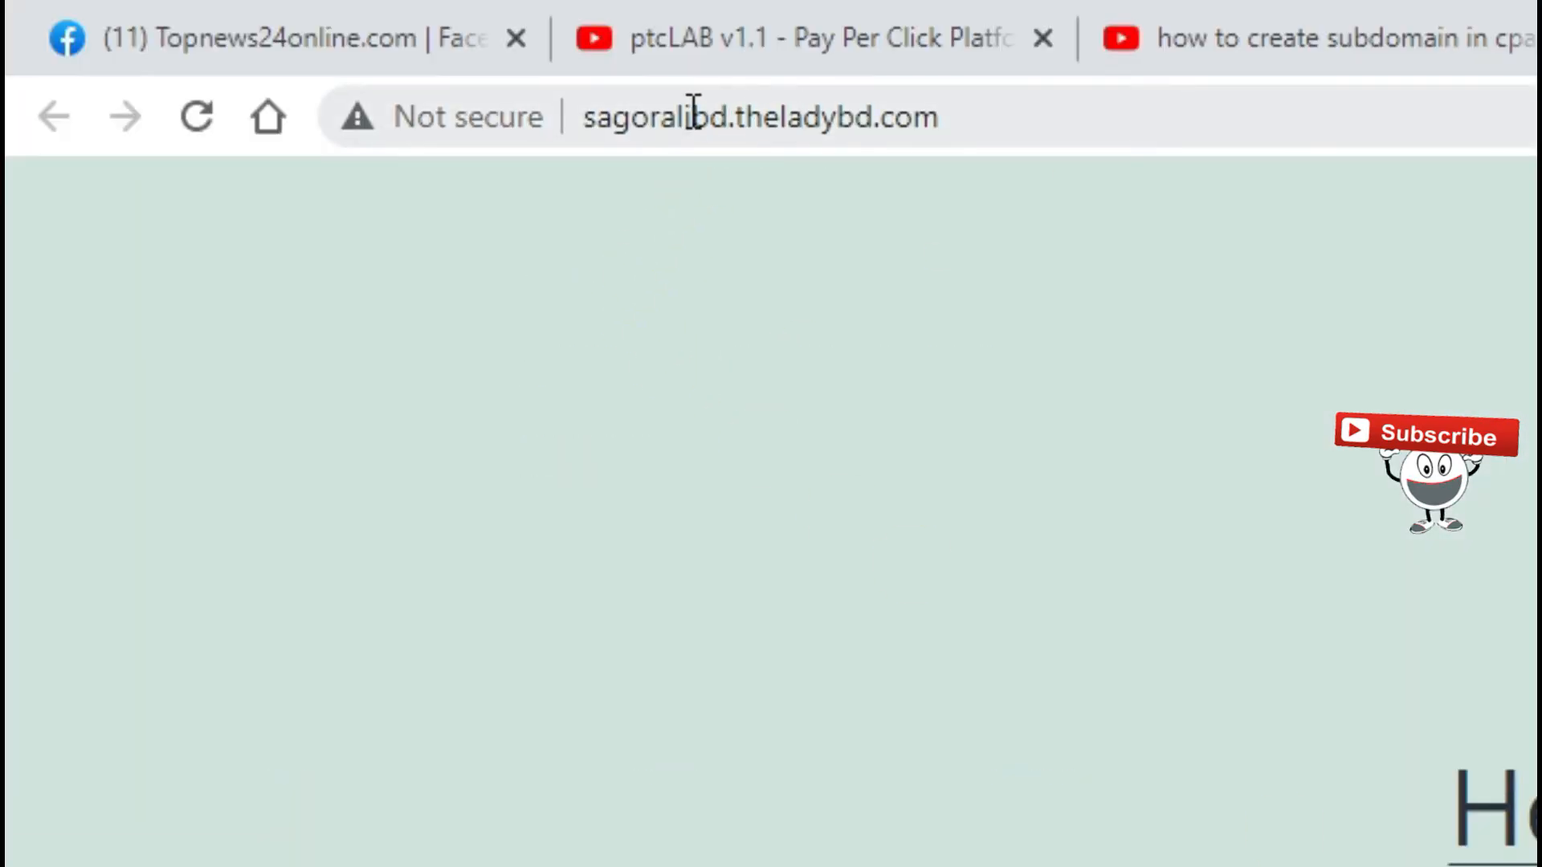
click(1021, 115)
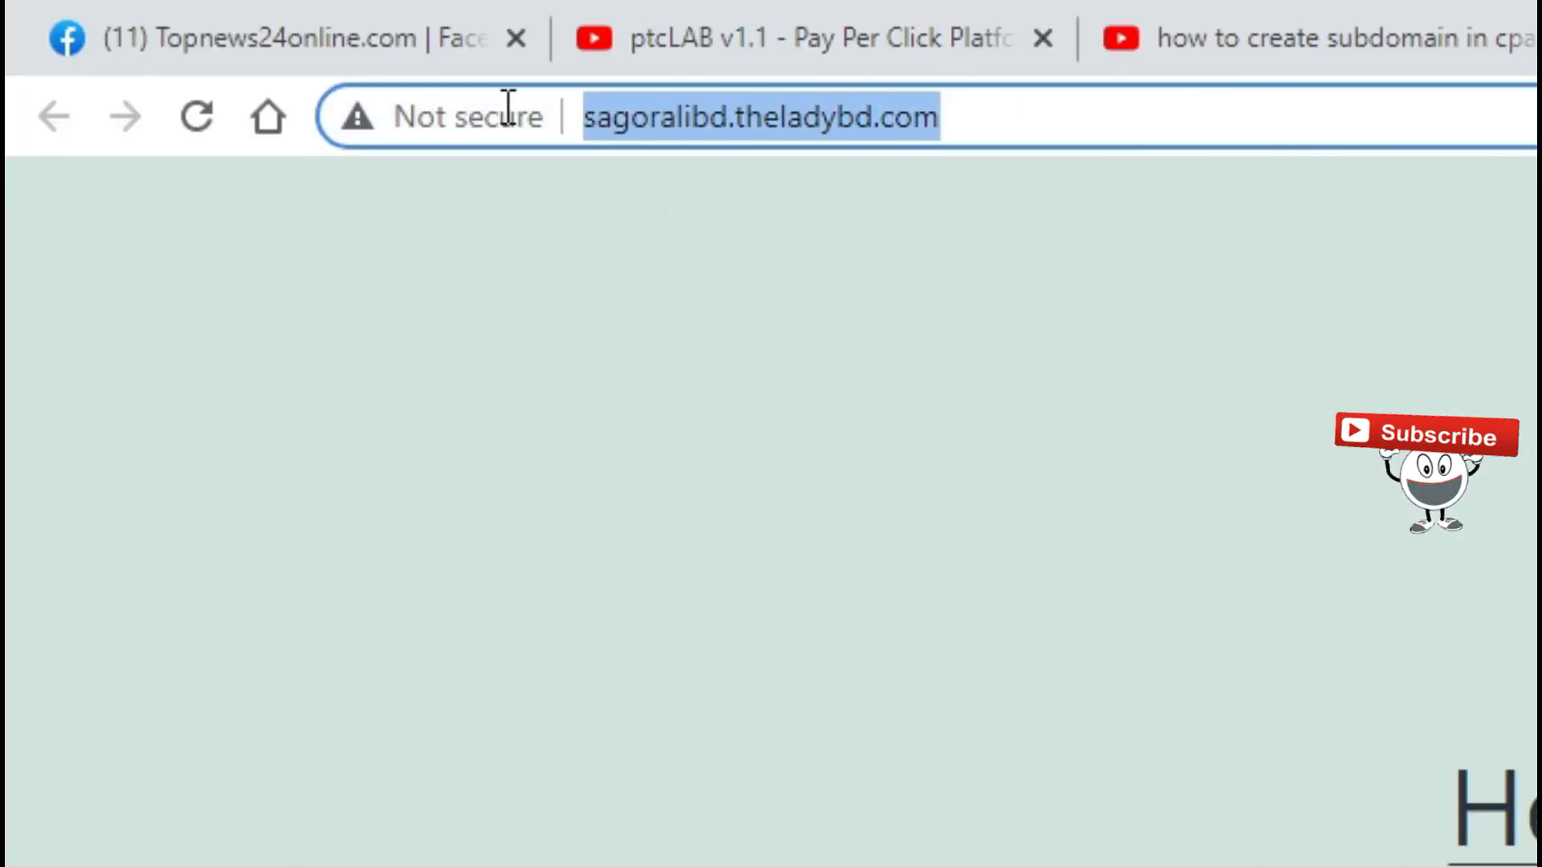
click(733, 557)
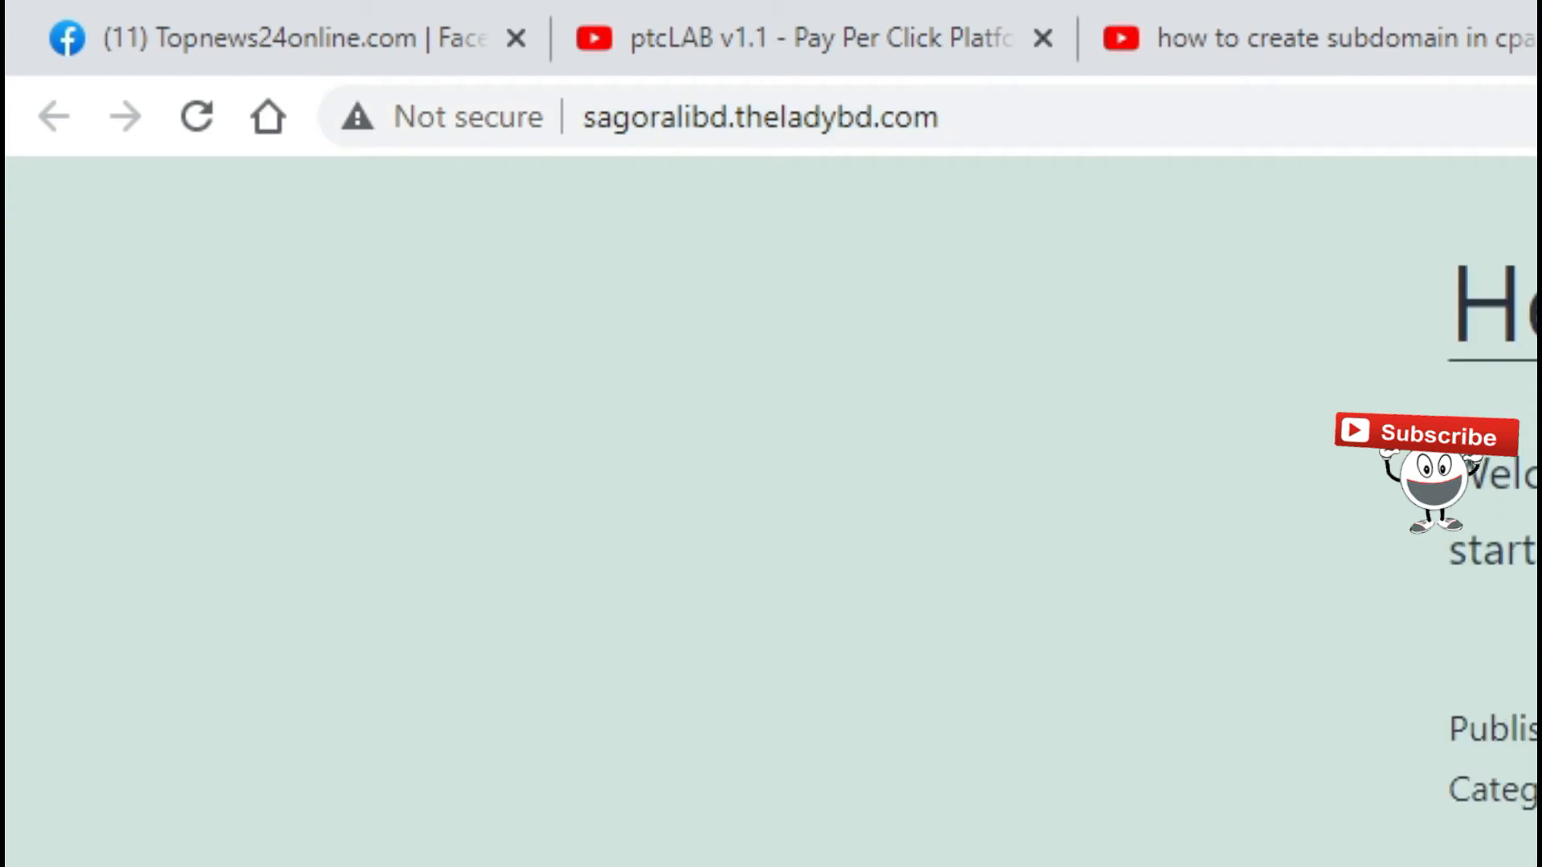
click(1044, 13)
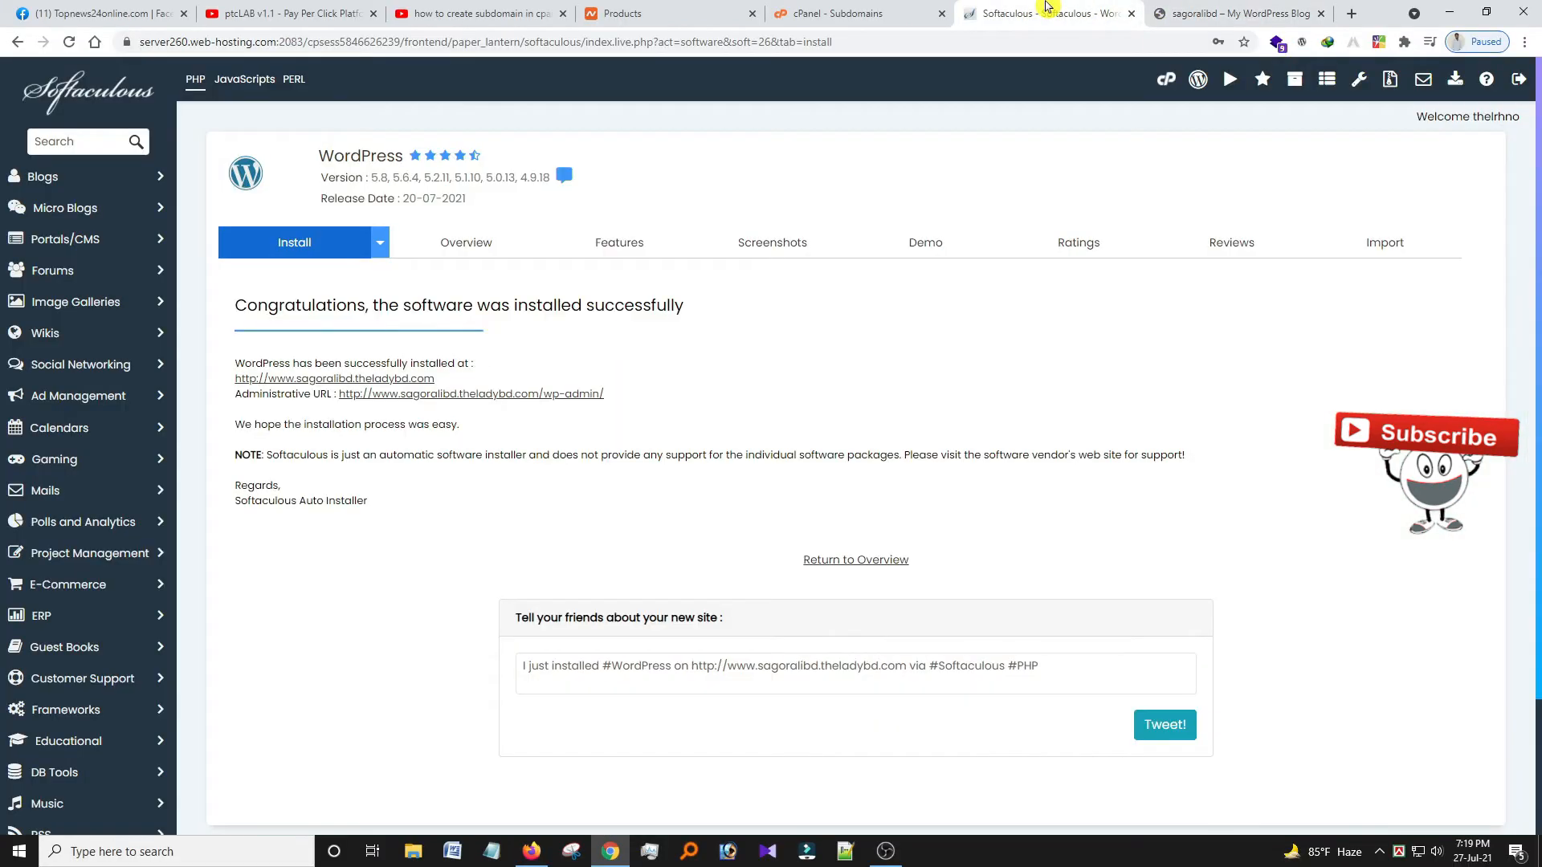
Log into the sagoralibd wp-admin dashboard in a new tab and glance at the default front page.
ctrl+click(428, 393)
click(1215, 8)
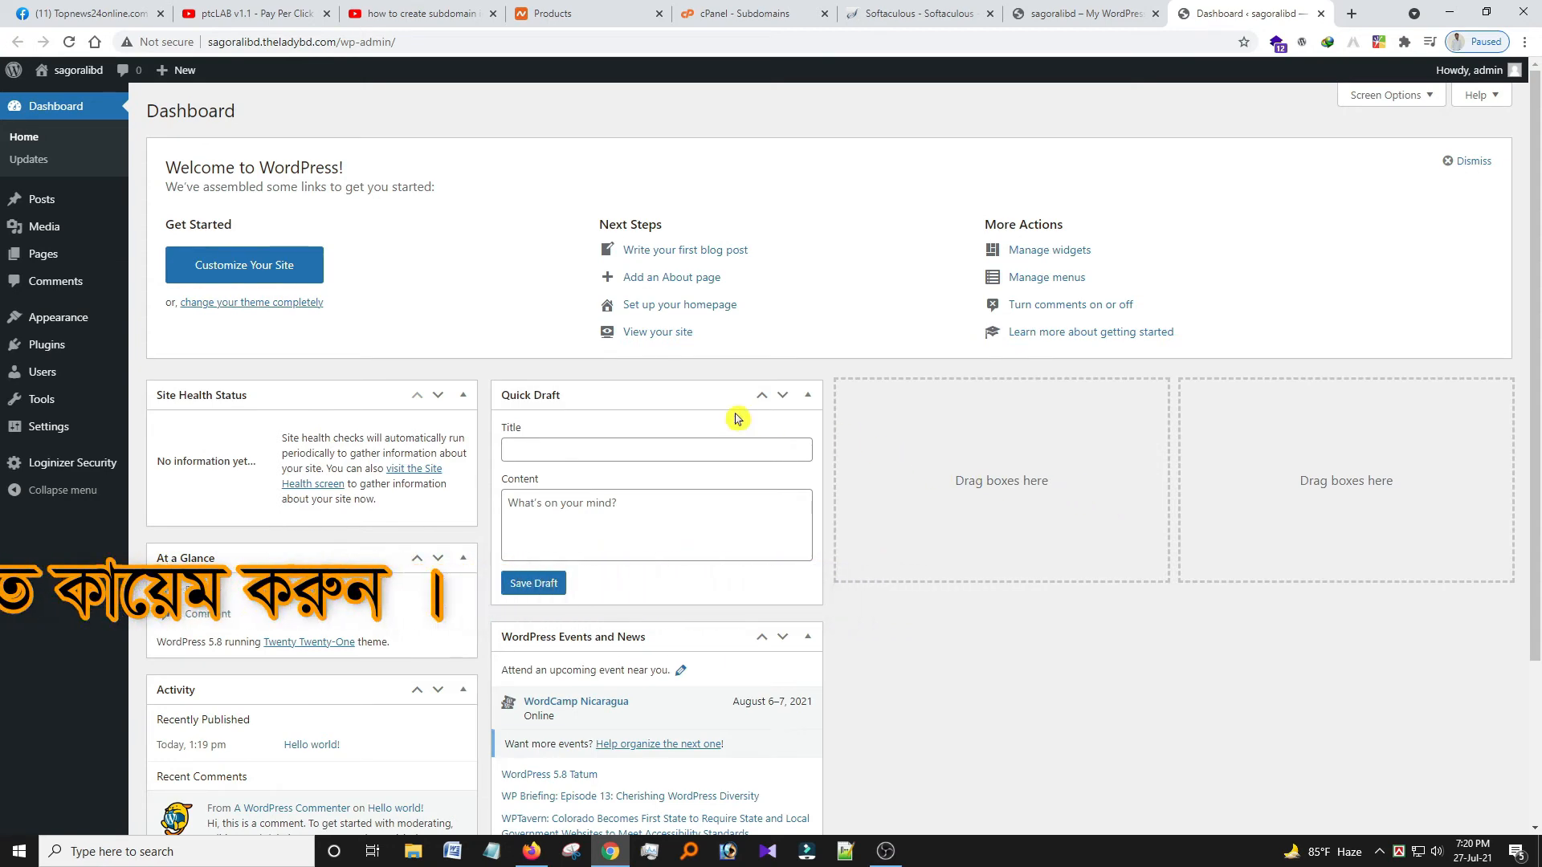
scroll(843, 540, down, 3)
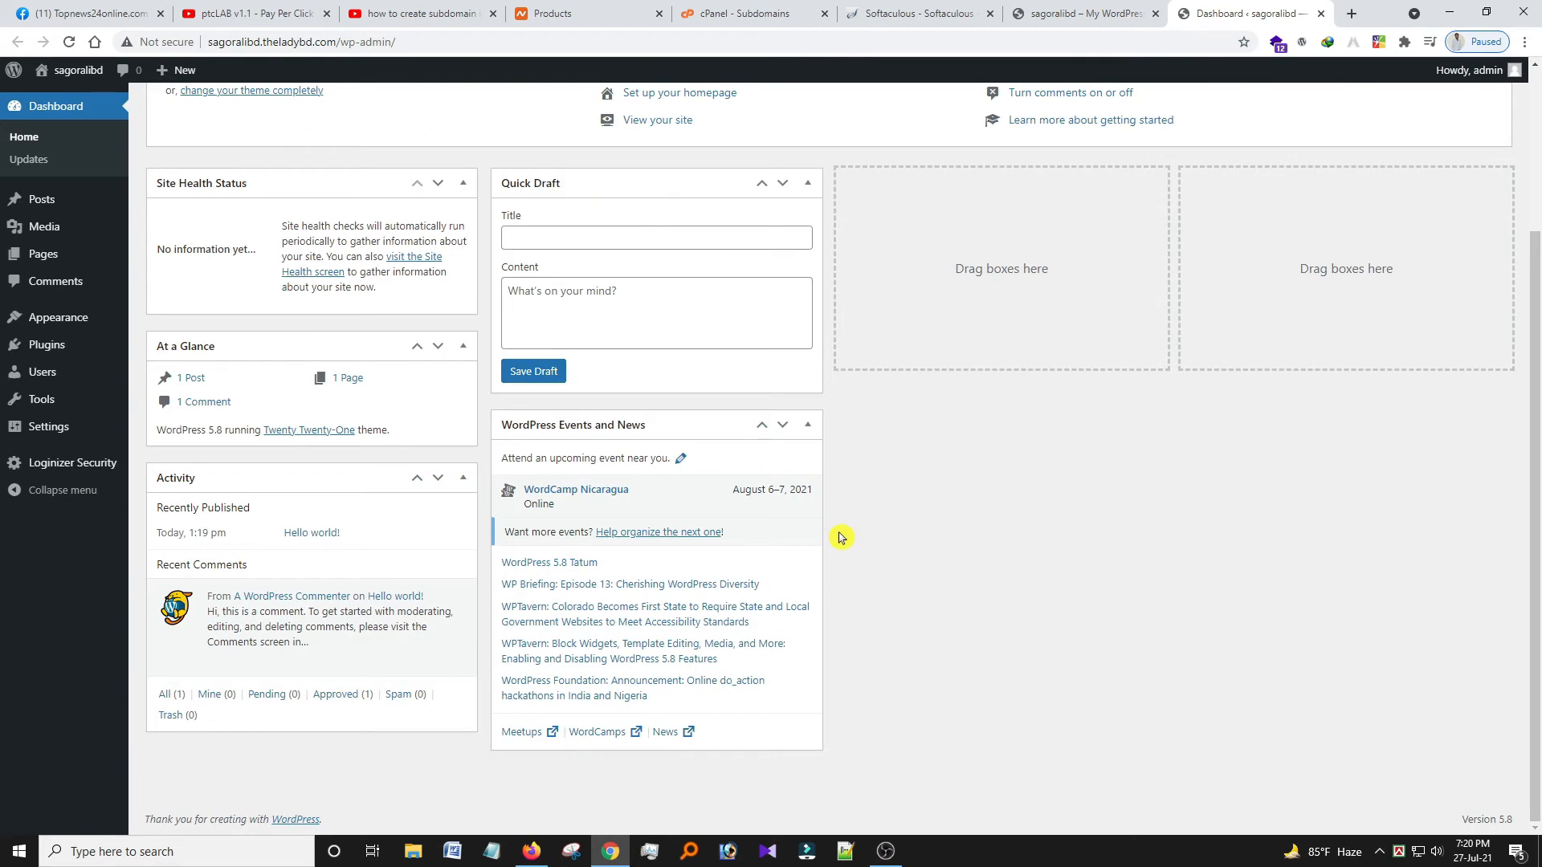
click(1084, 13)
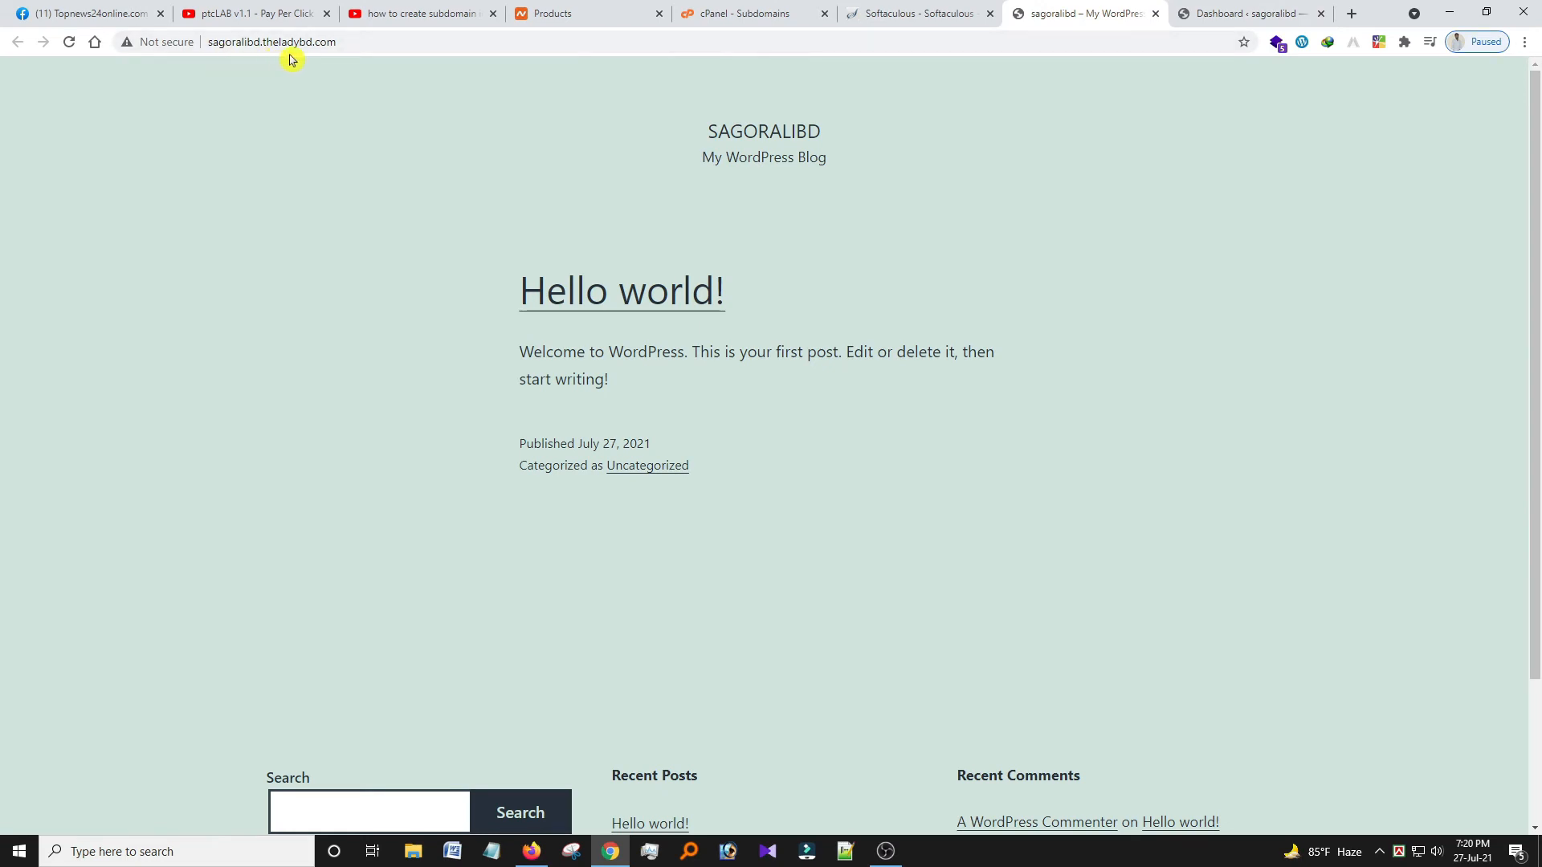
drag(333, 47, 259, 44)
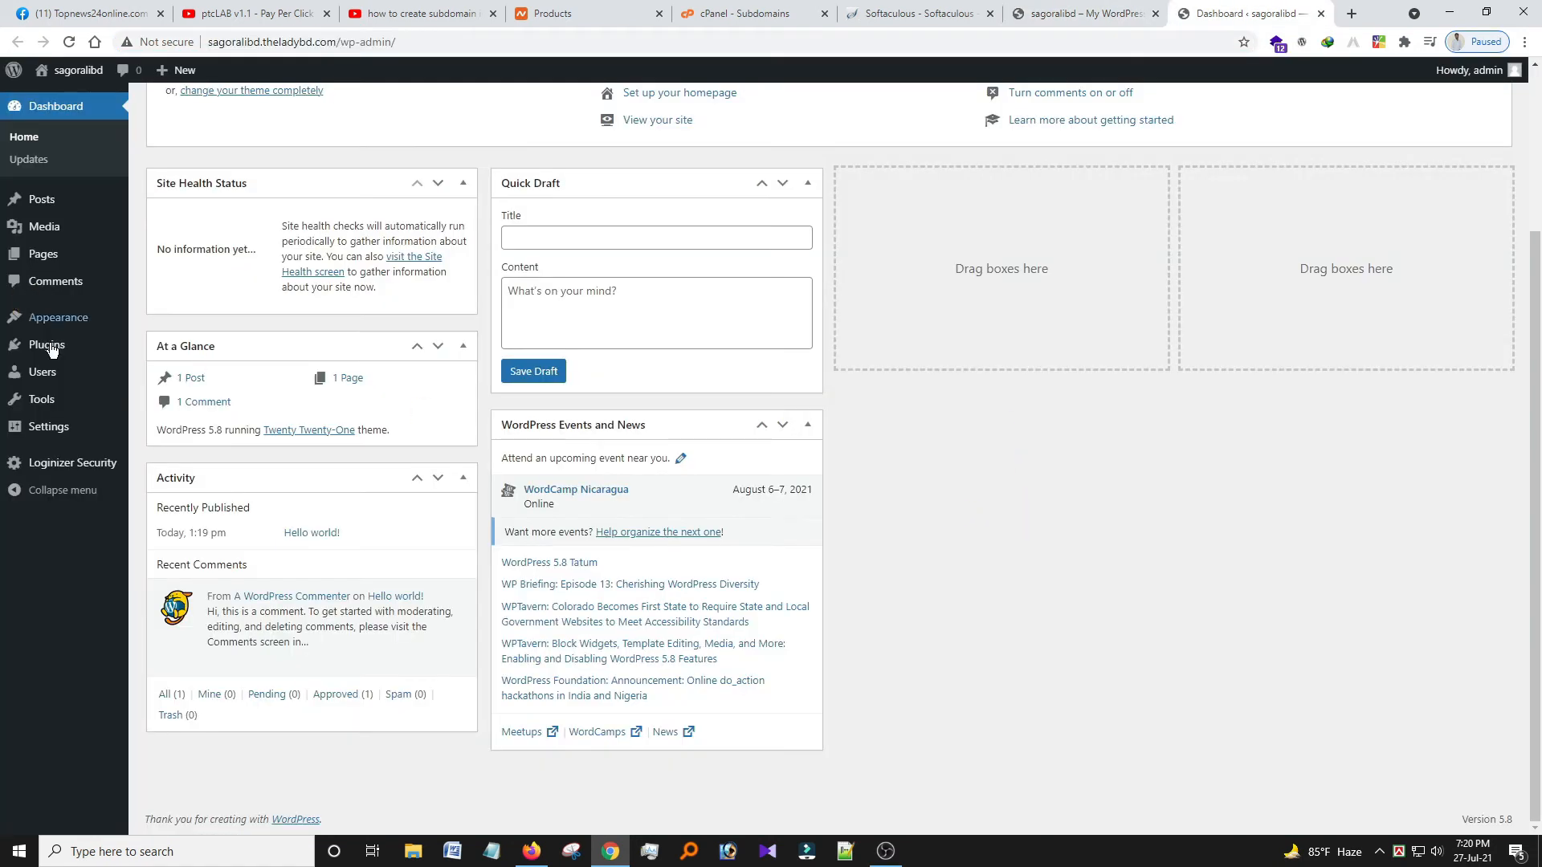
Search the theme directory for 'port' under Appearance > Themes > Add New.
click(67, 322)
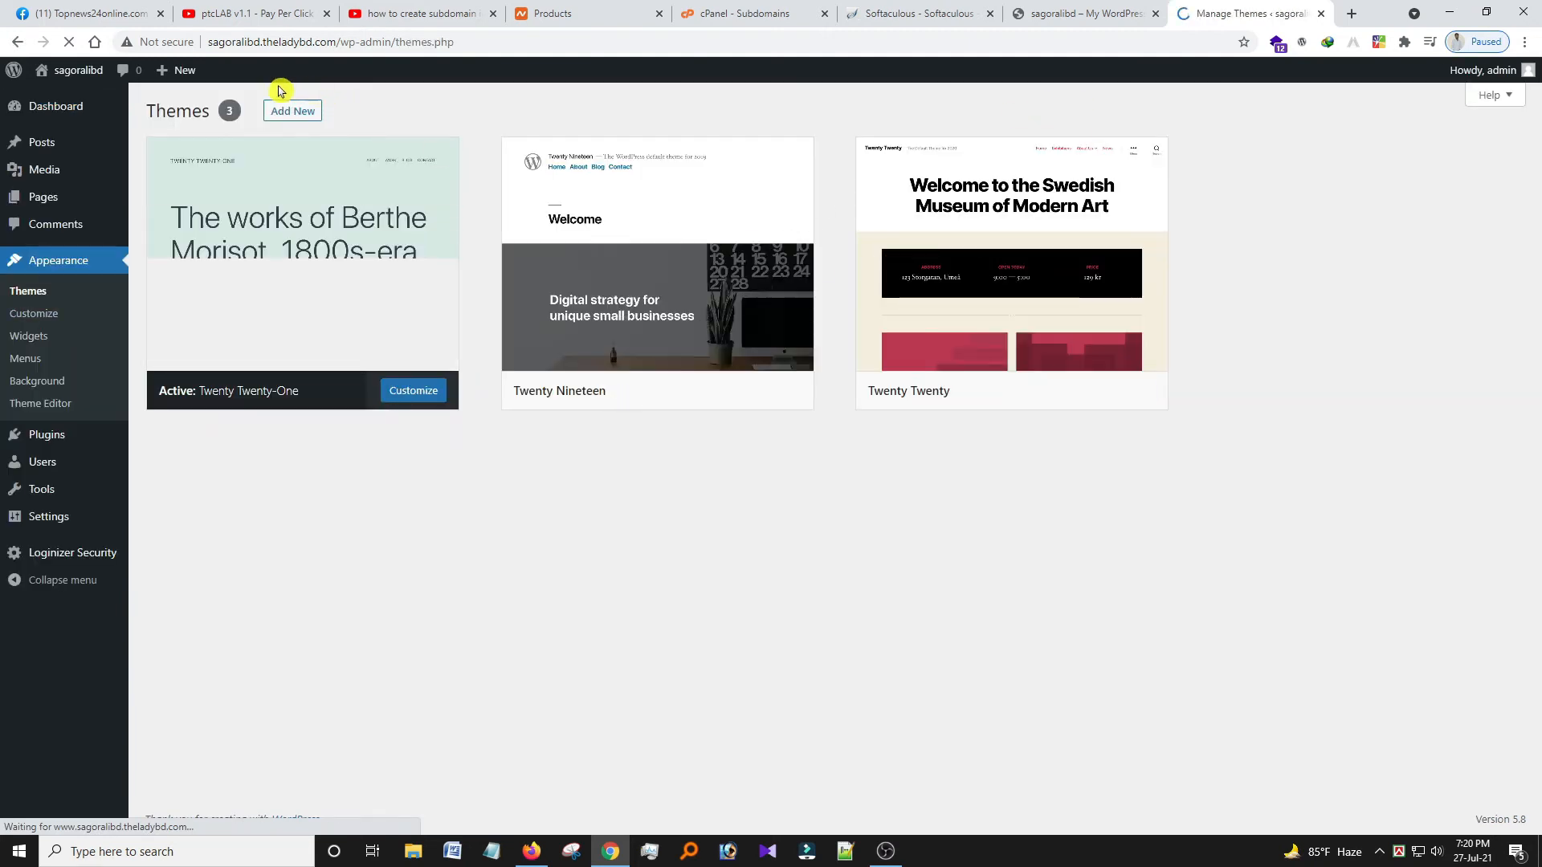
click(294, 112)
click(1337, 162)
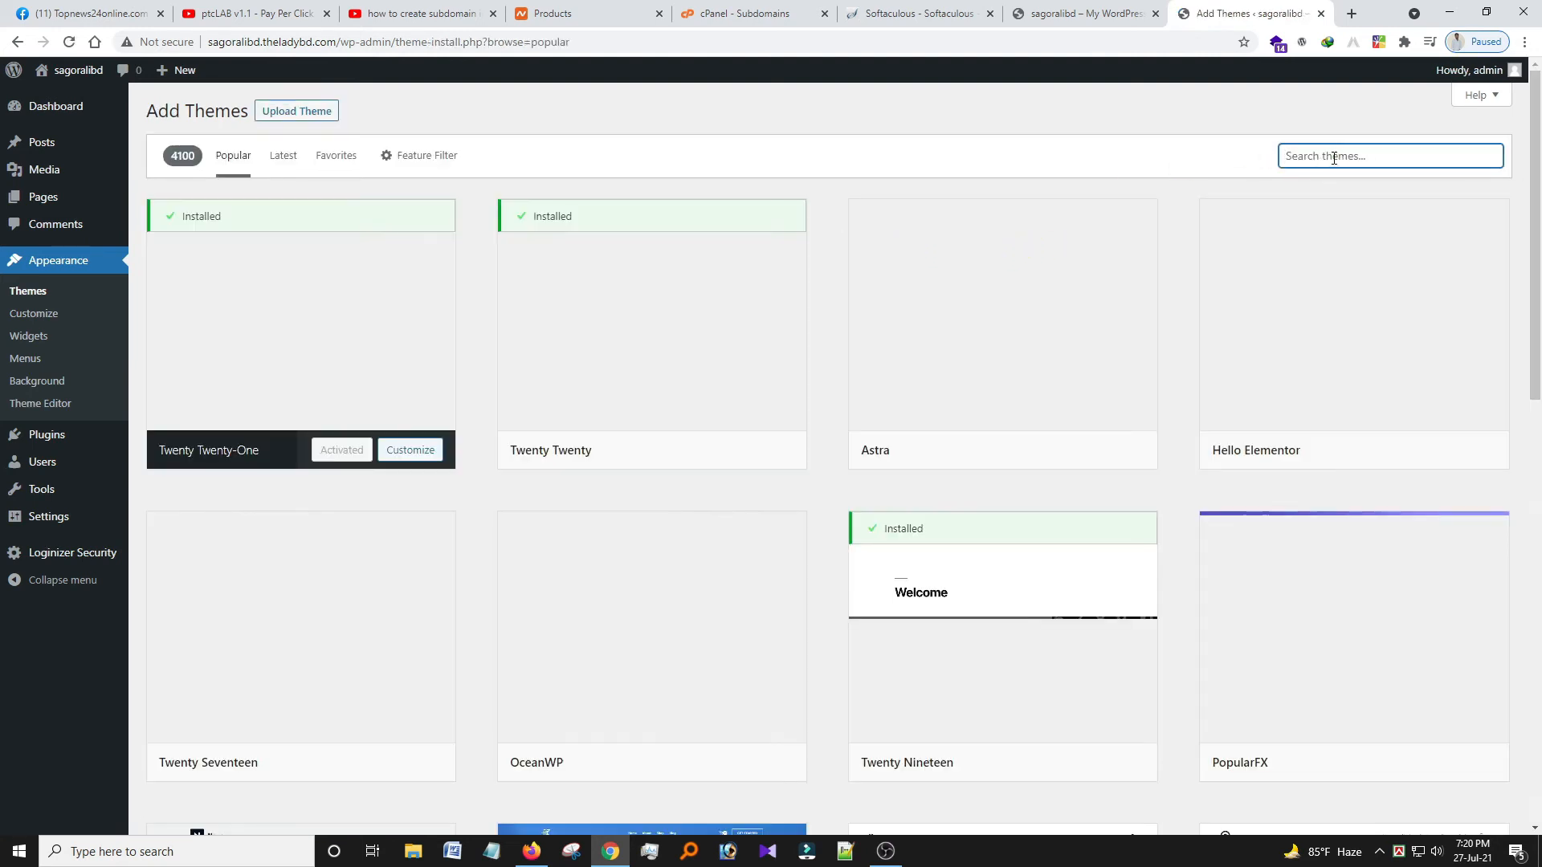
text(prot)
key(BackSpace)
key(BackSpace)
key(BackSpace)
text(ort)
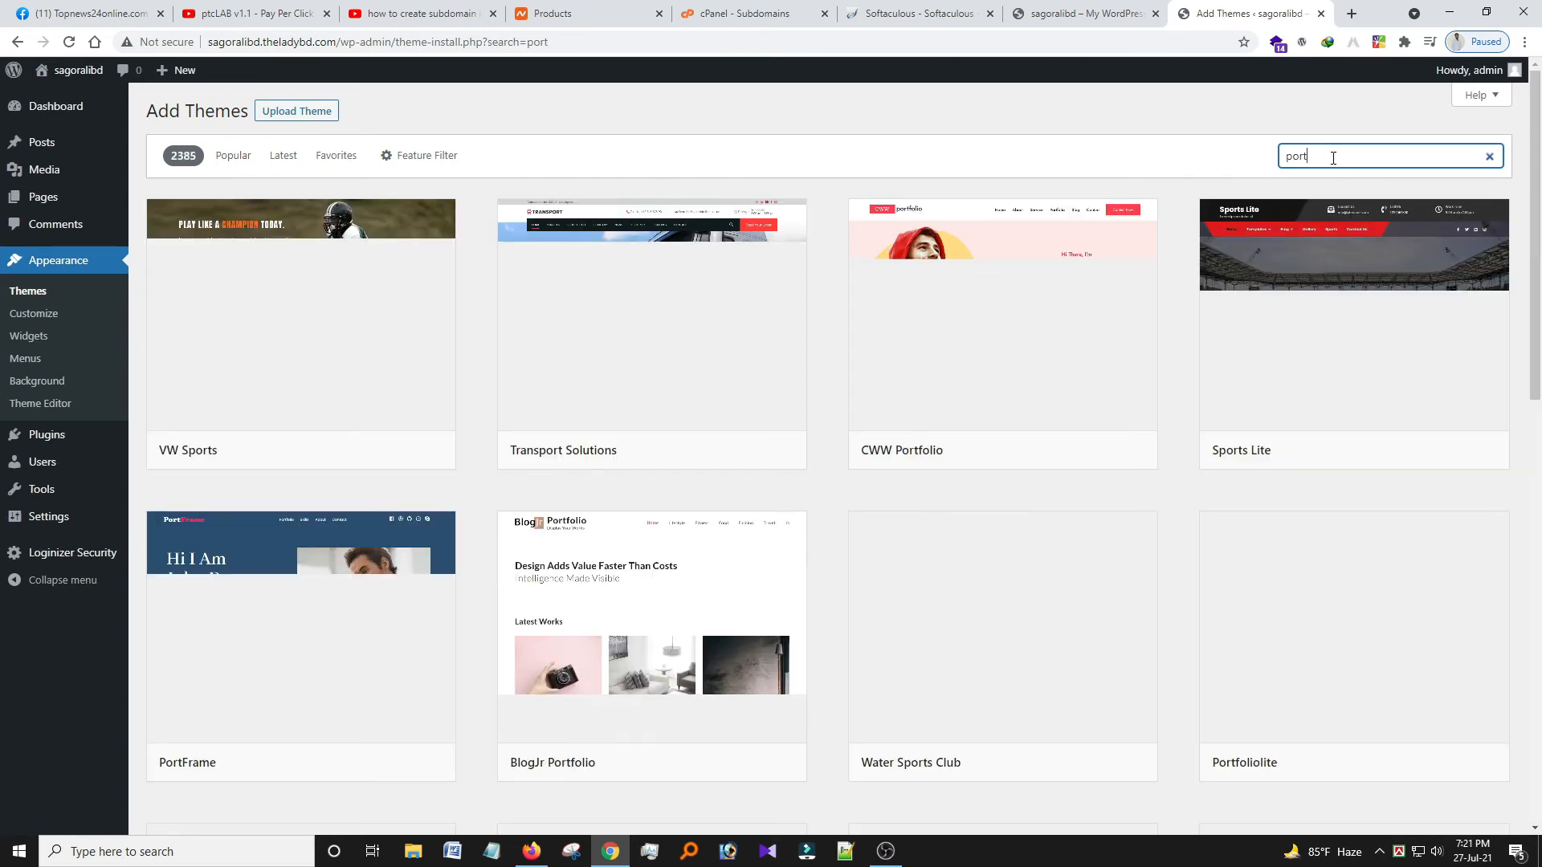
Install the Portfoliolite theme and activate it as the site's theme.
mouse_move(1039, 361)
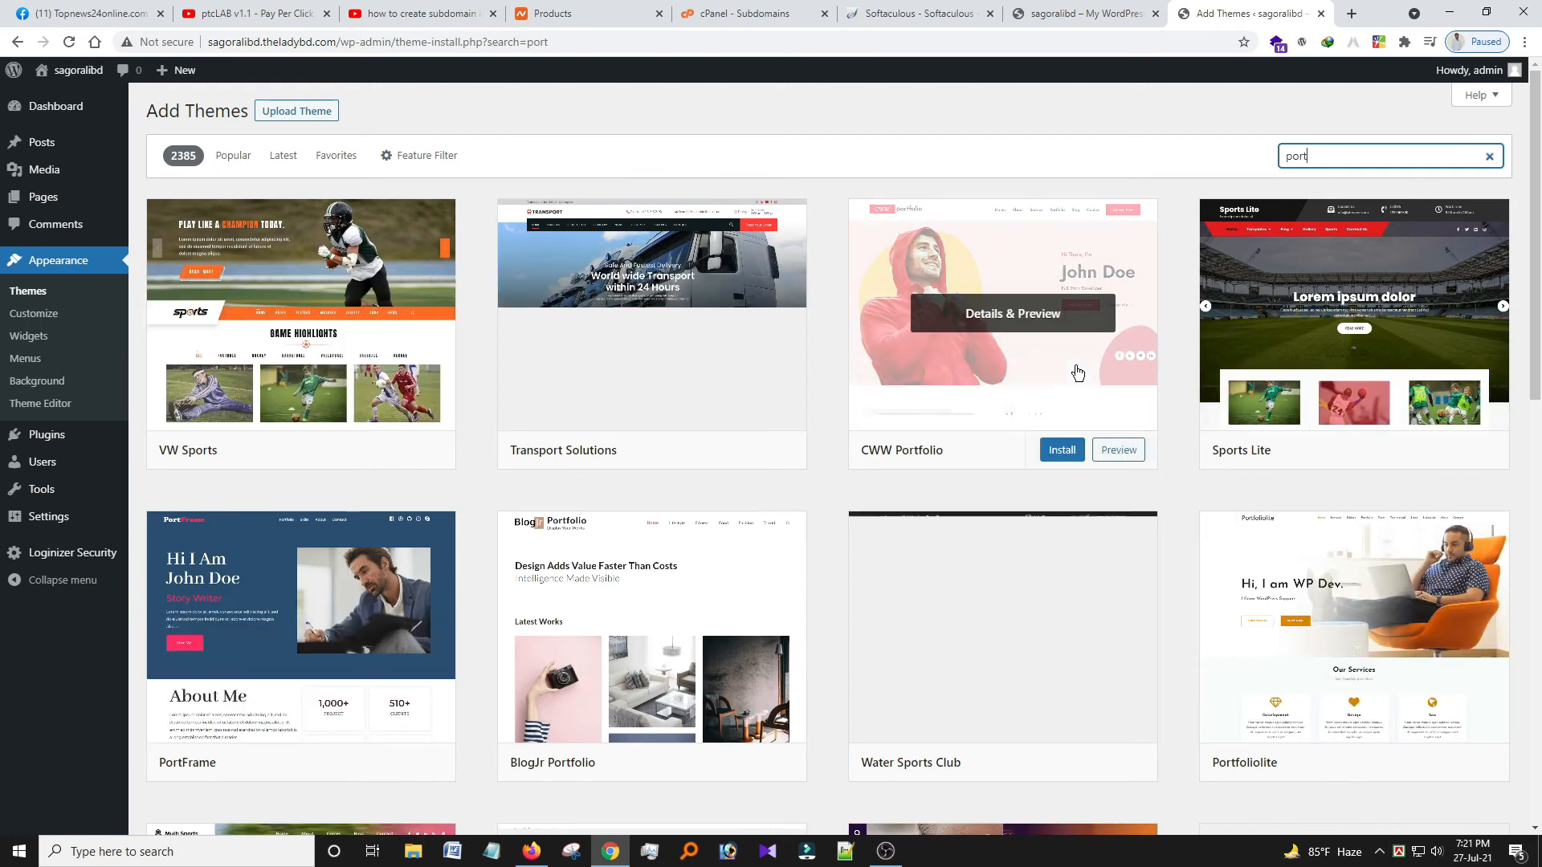
mouse_move(1245, 390)
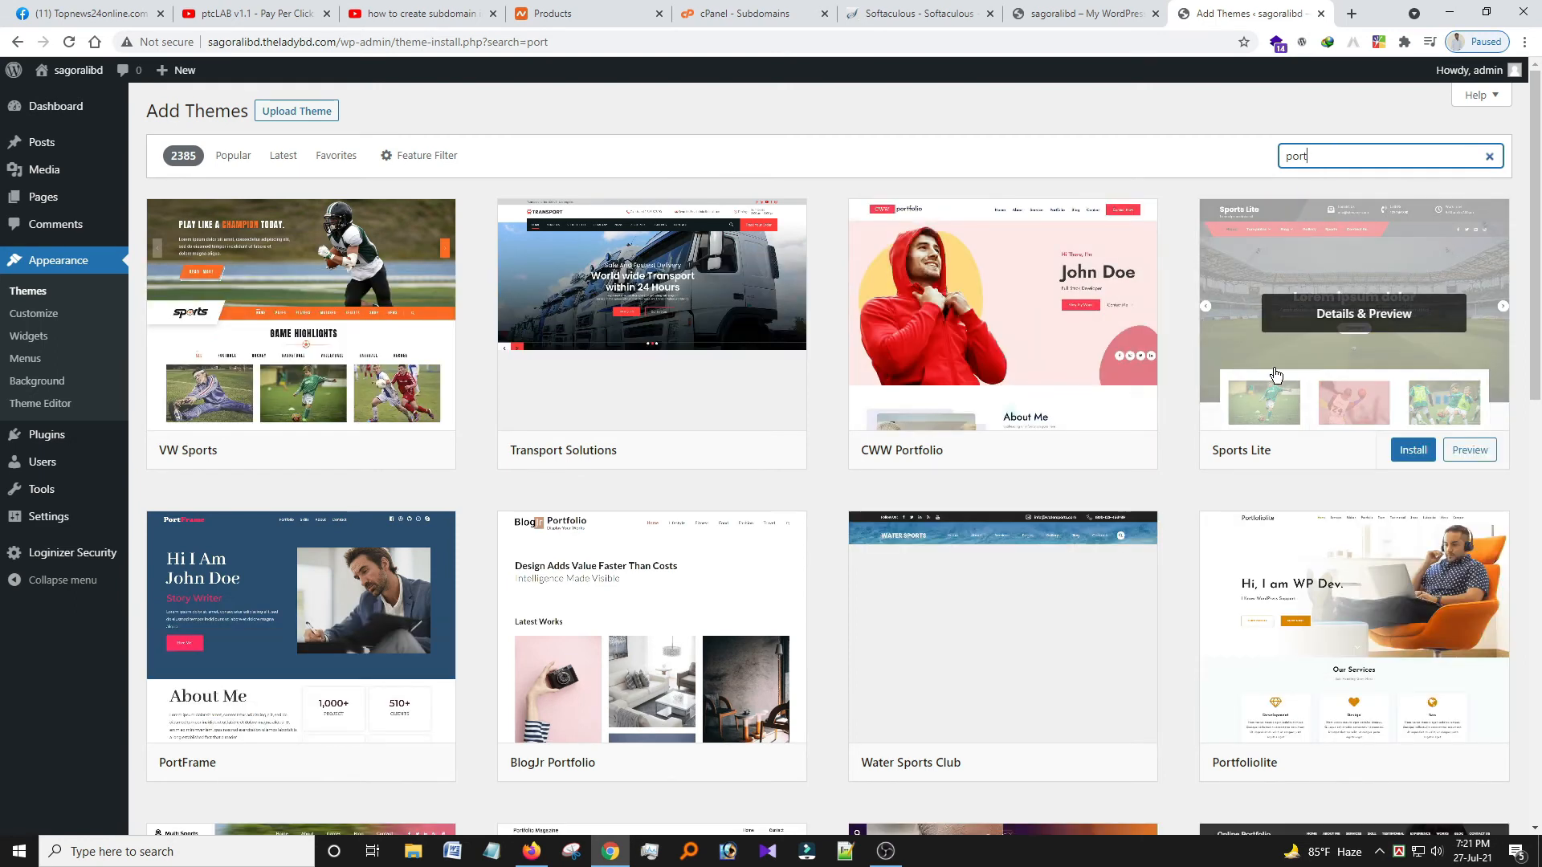
scroll(1275, 375, down, 3)
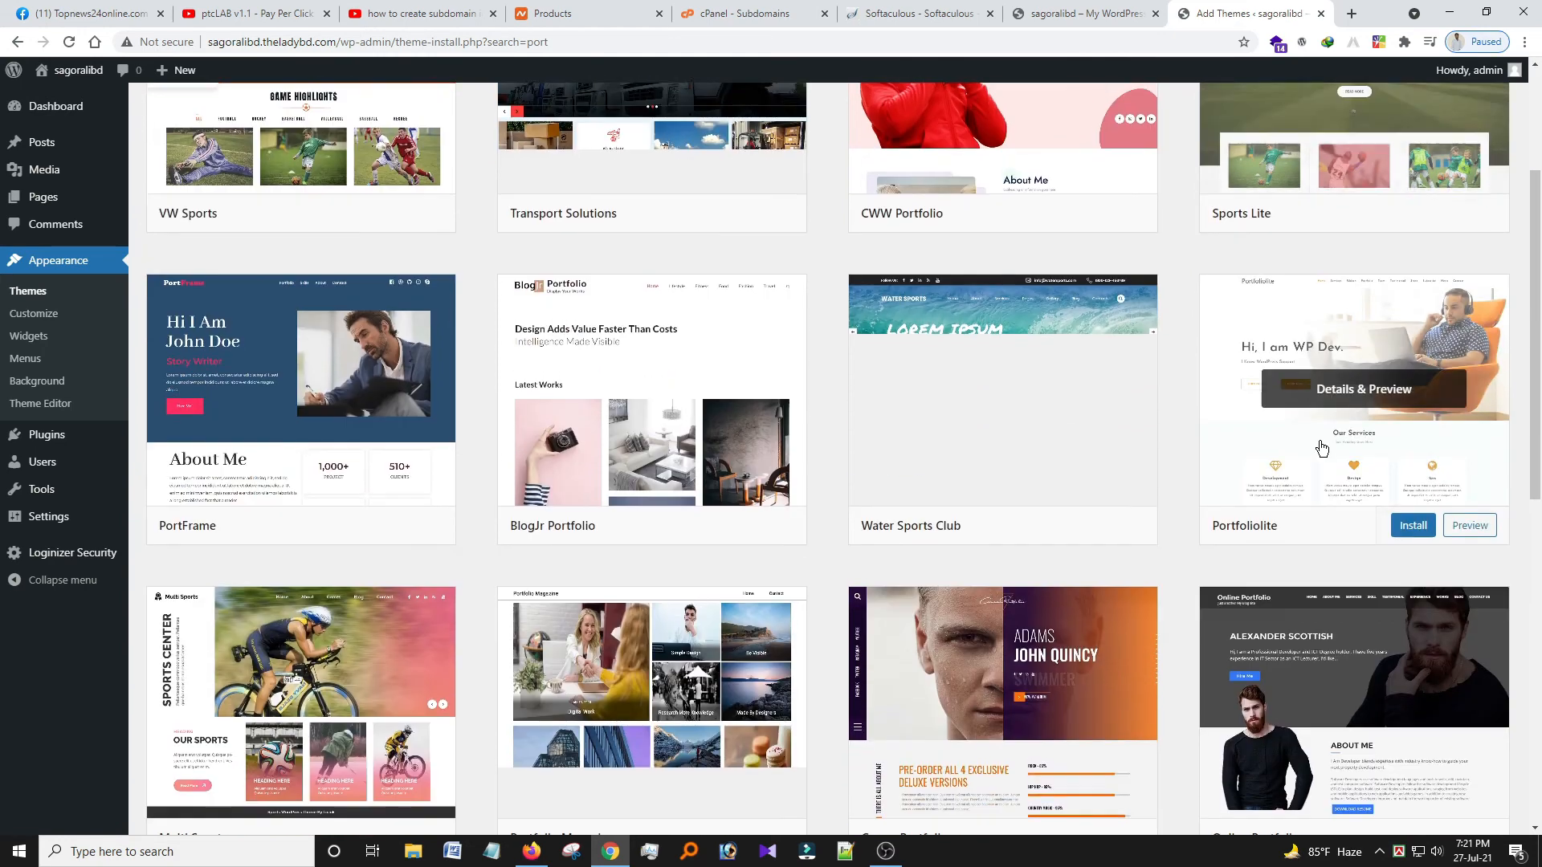
click(1413, 522)
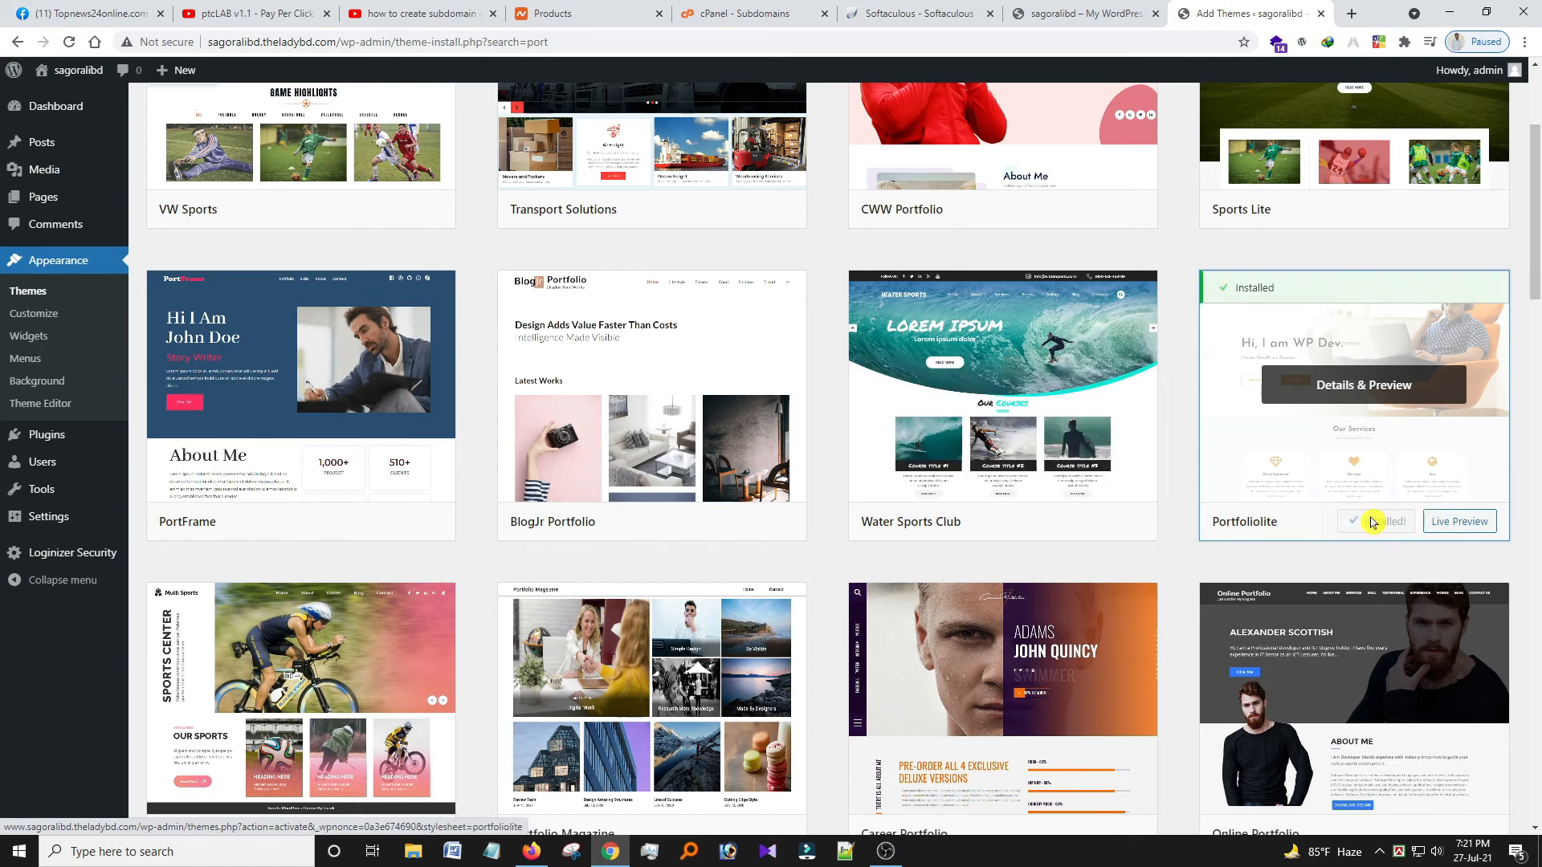
click(1374, 523)
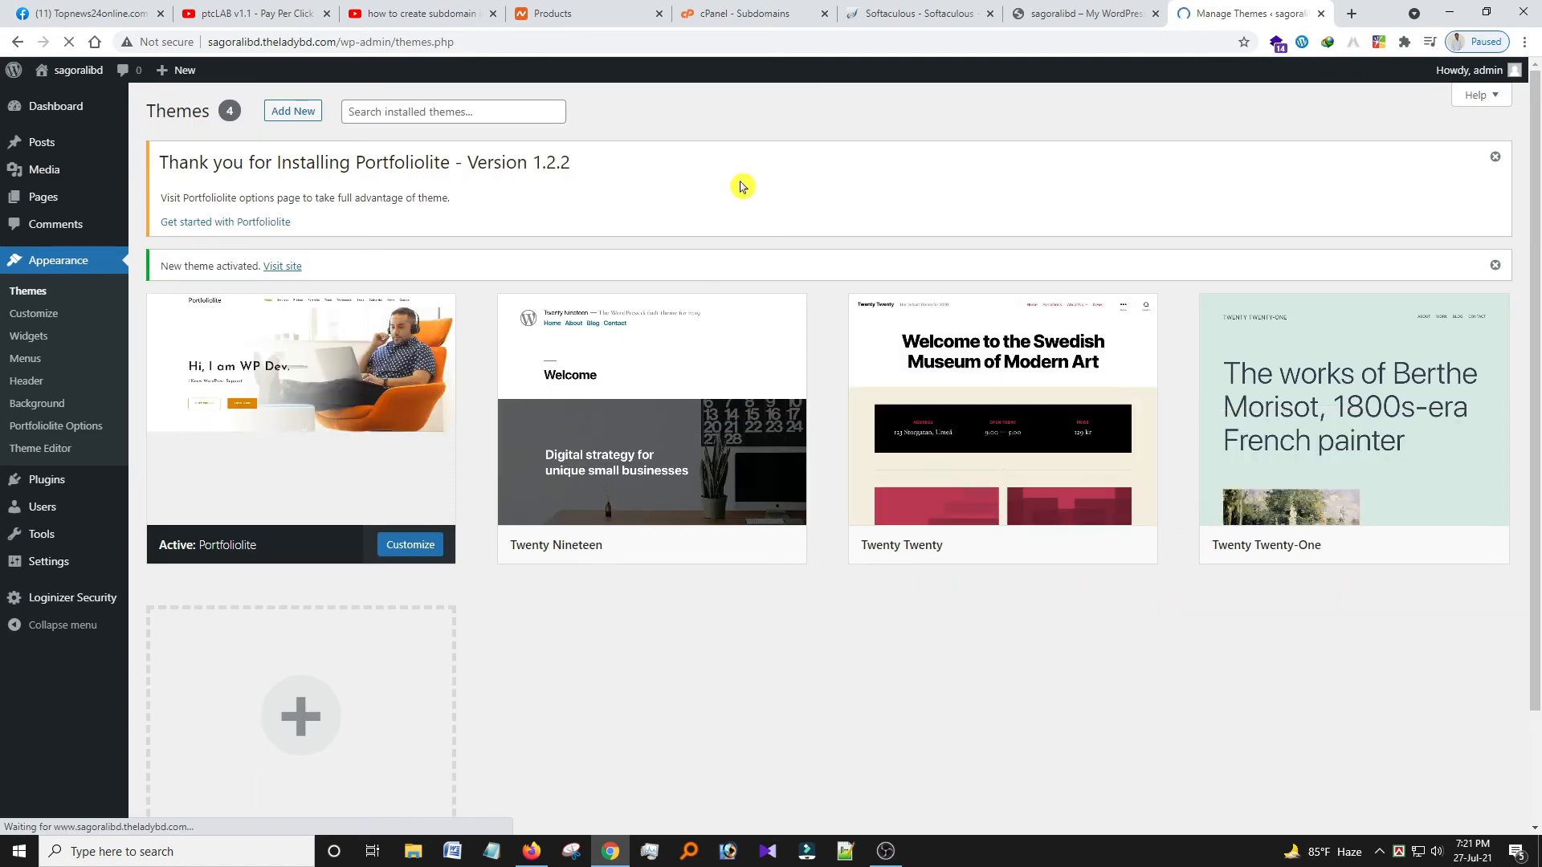
Reload the live site to view the Portfoliolite layout, then return to the Themes page.
click(1076, 14)
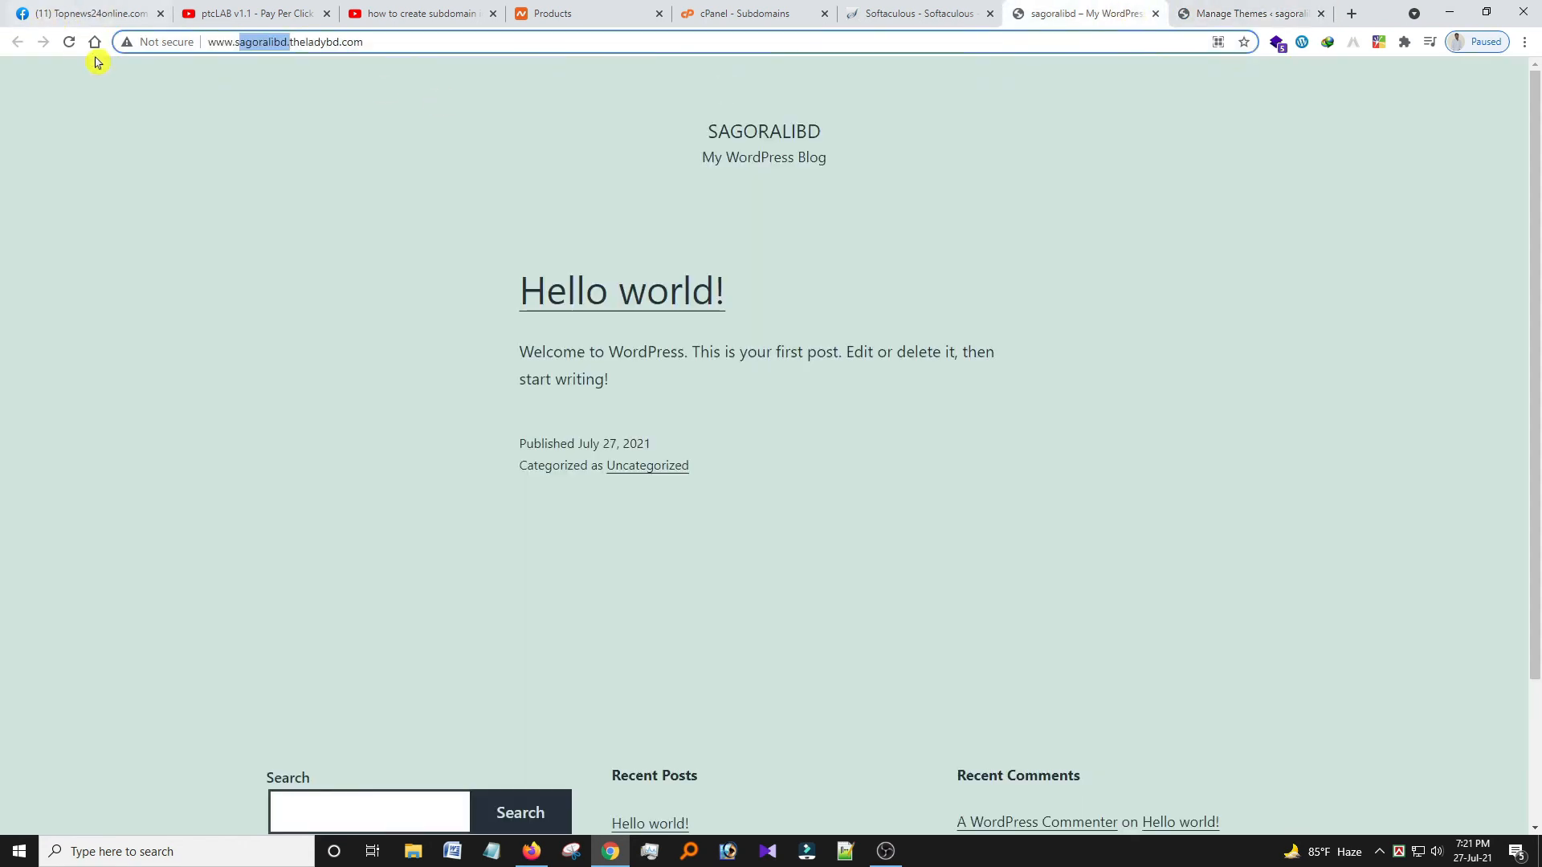
click(73, 43)
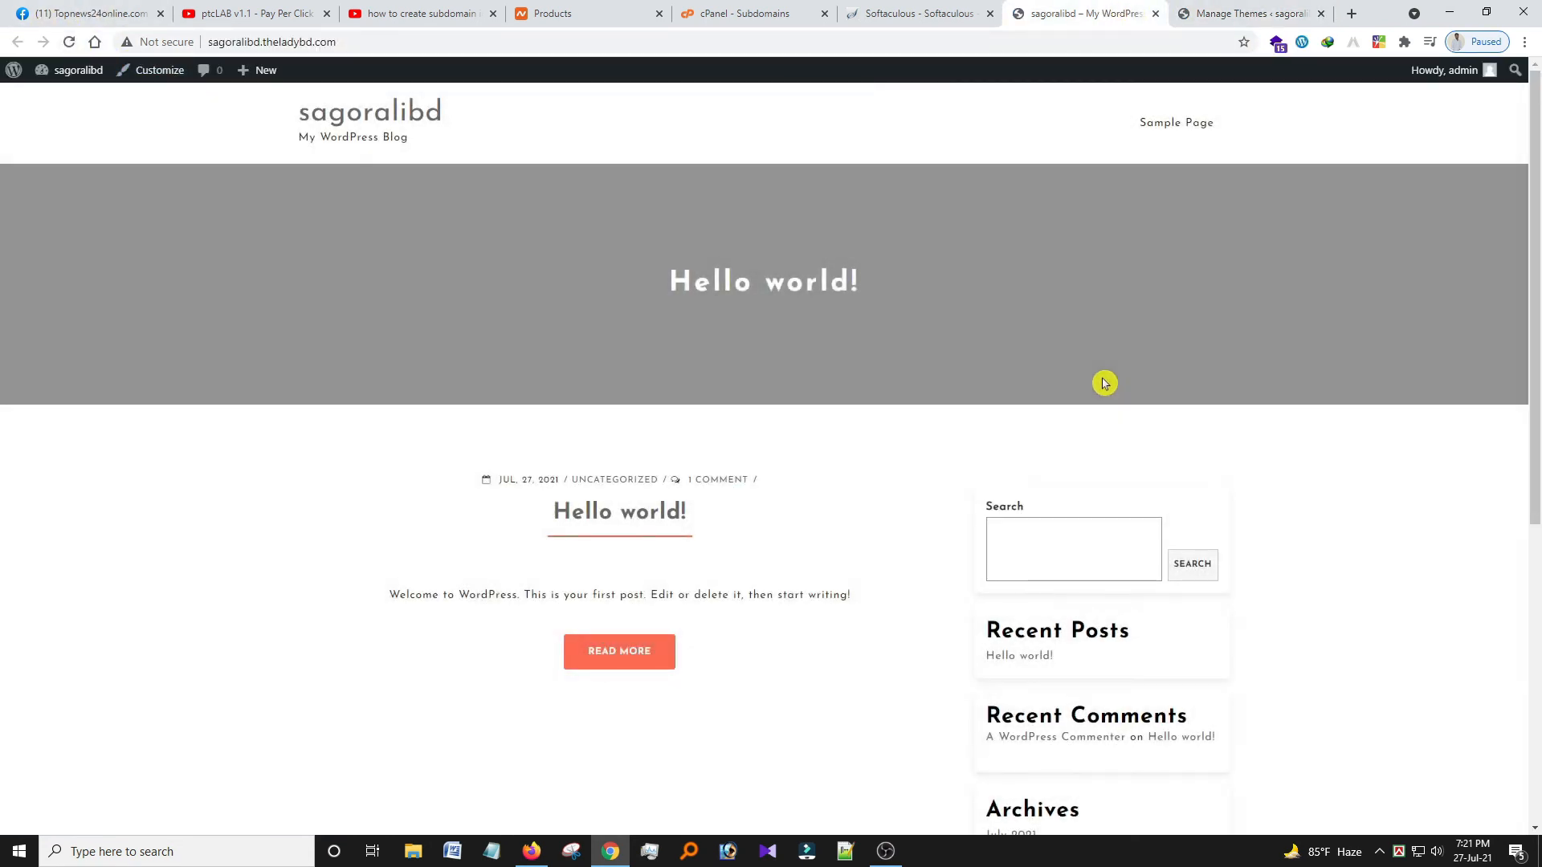
scroll(1103, 383, down, 5)
scroll(1103, 383, up, 5)
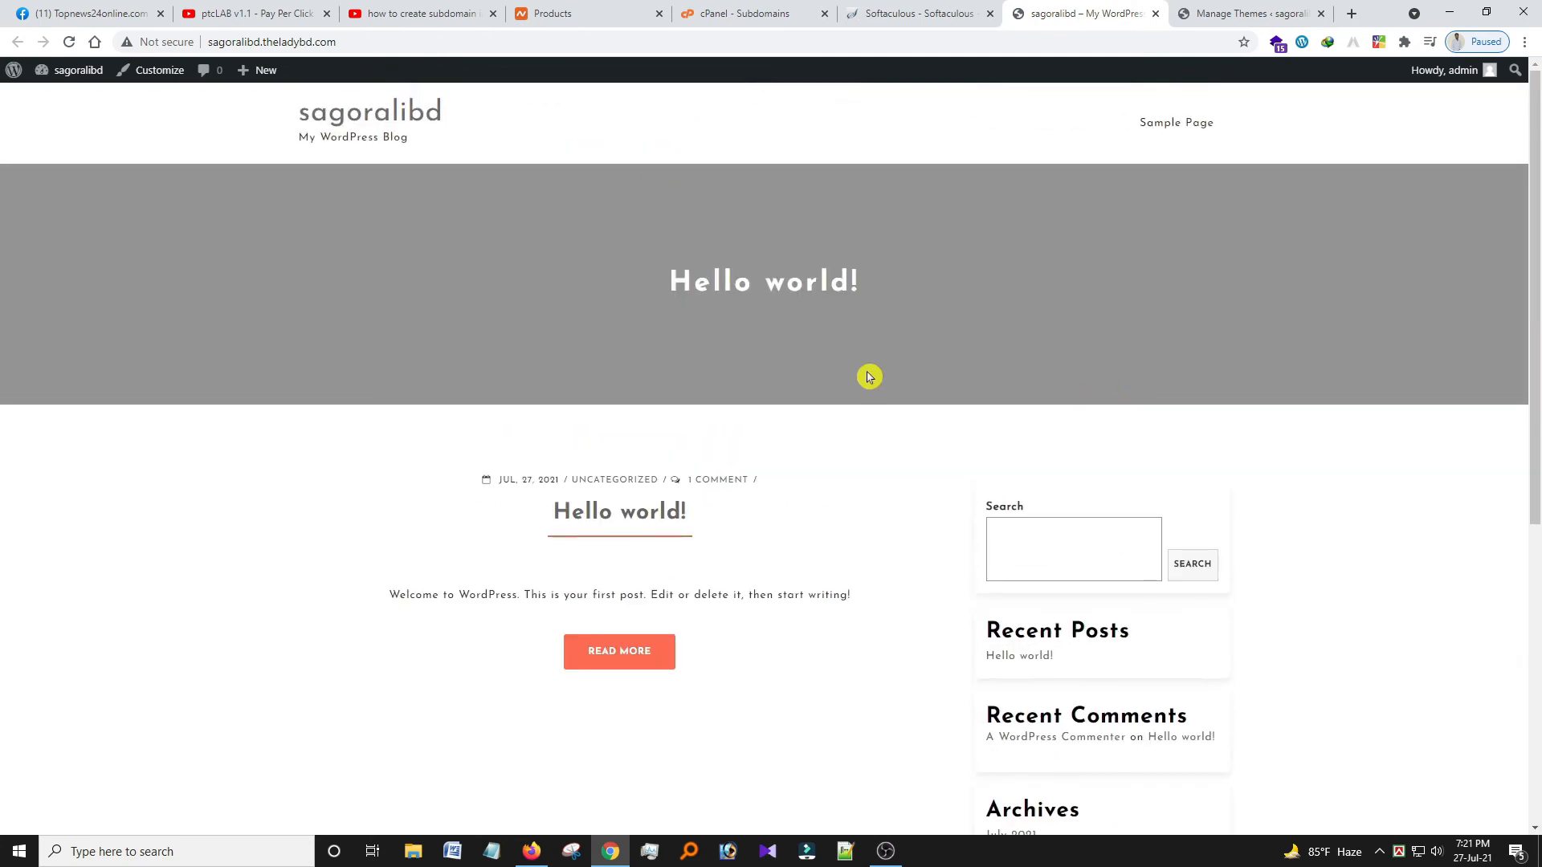
scroll(868, 376, down, 5)
click(1246, 14)
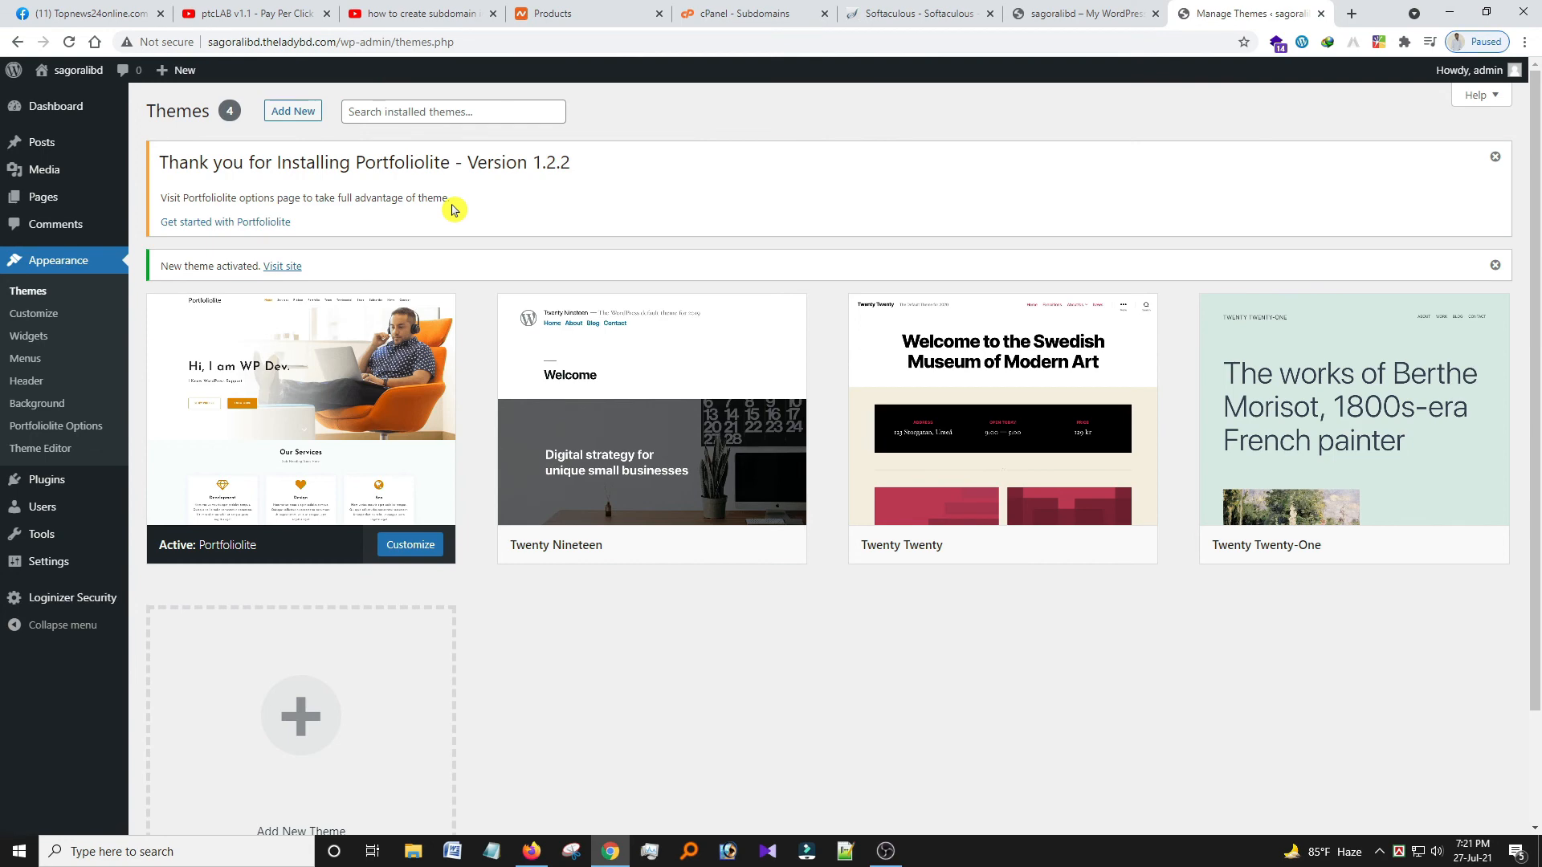
Open 'Get started with Portfoliolite' from the Themes page.
click(1064, 11)
click(1285, 12)
click(241, 223)
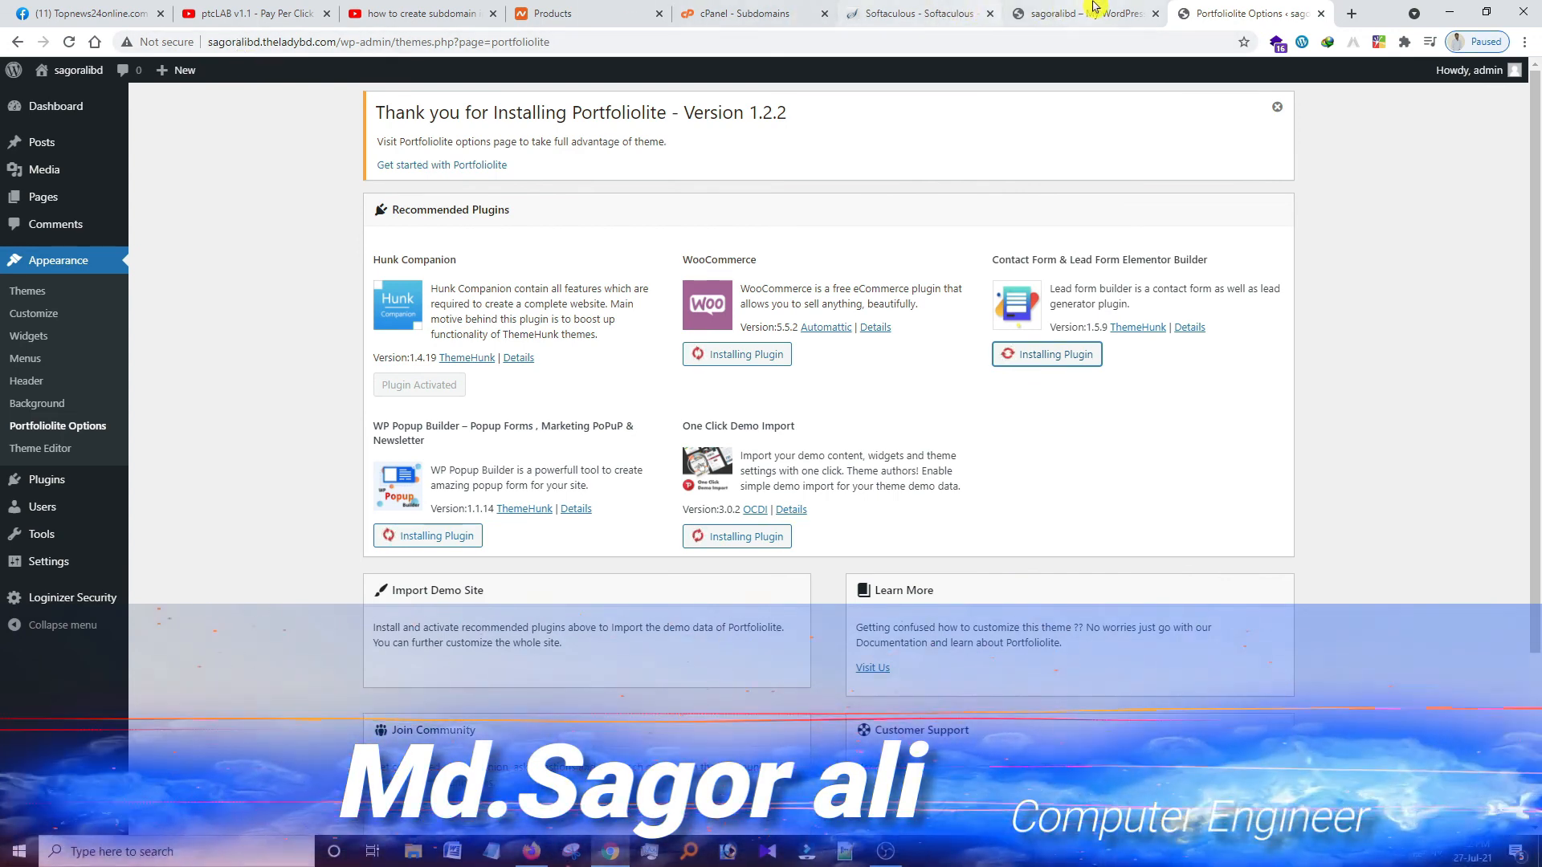
Check the live site, then review the Portfoliolite Options page showing Hunk Companion activated.
click(1052, 13)
click(298, 41)
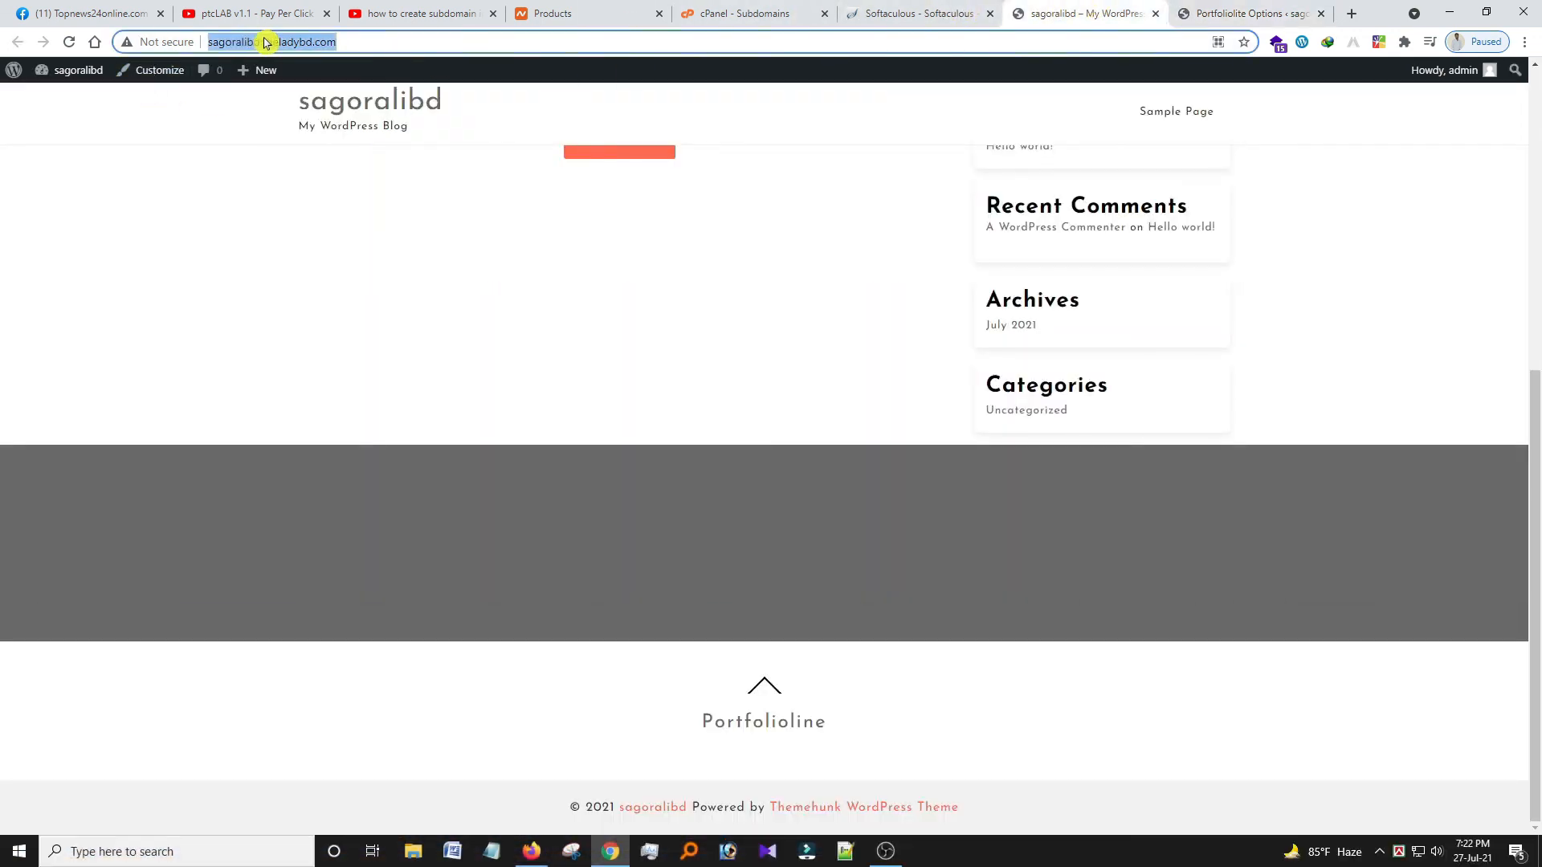
click(298, 40)
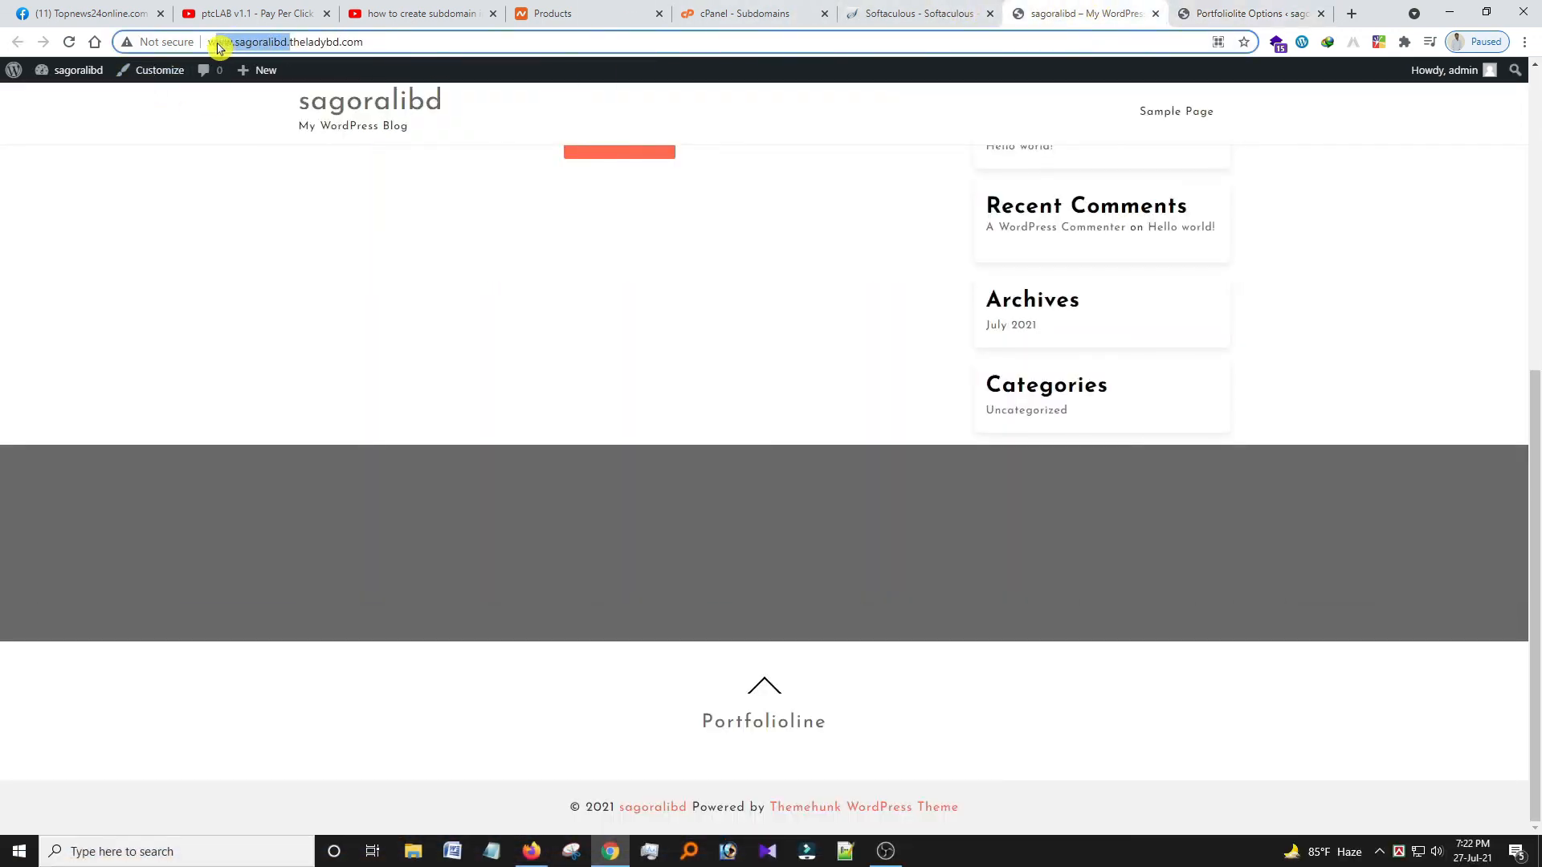
click(1226, 16)
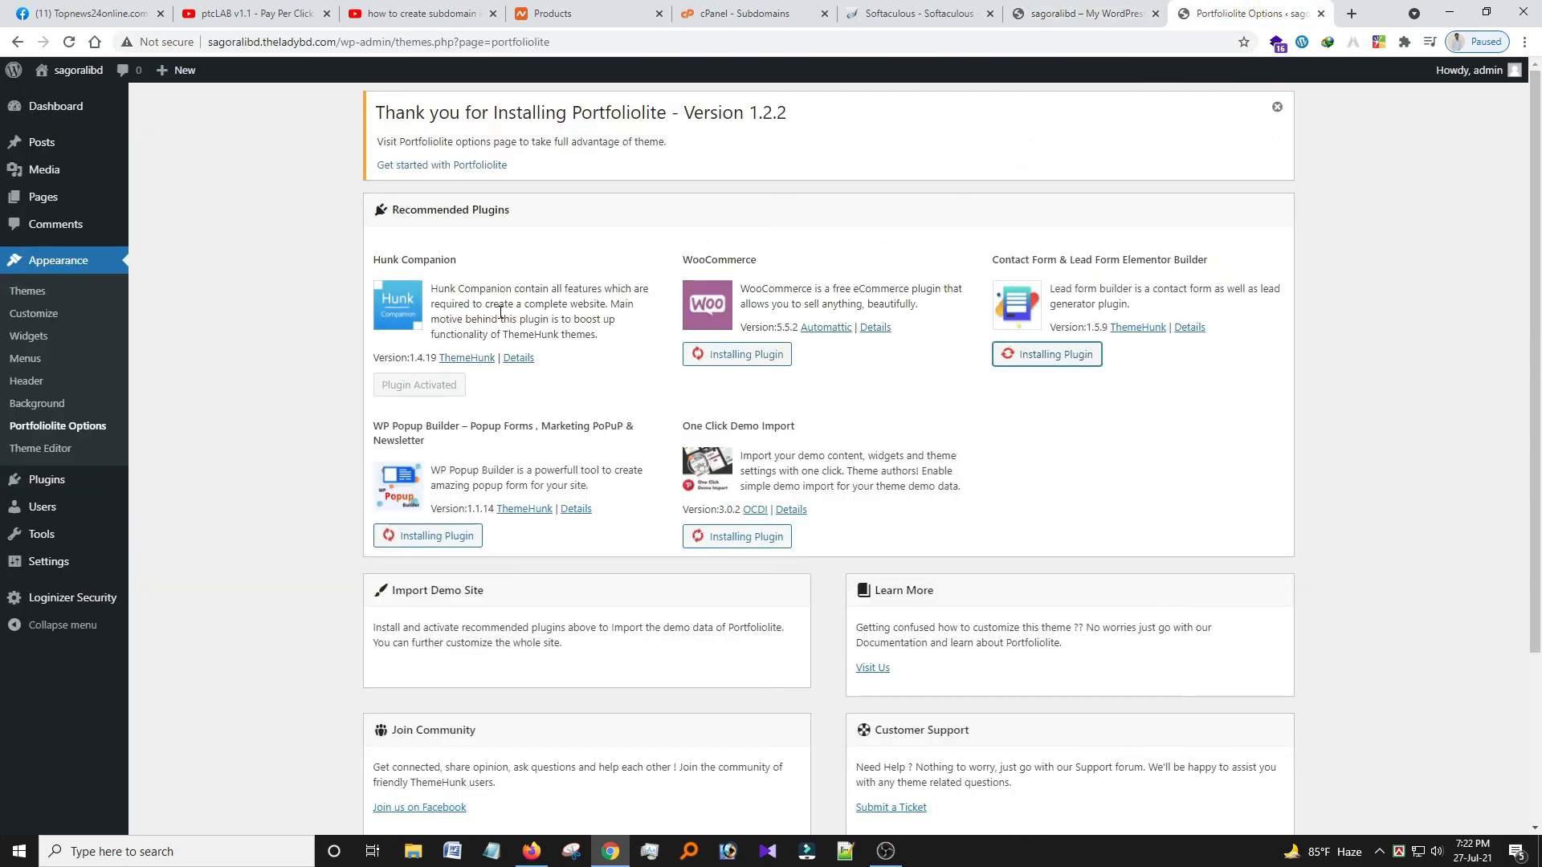
scroll(657, 217, down, 3)
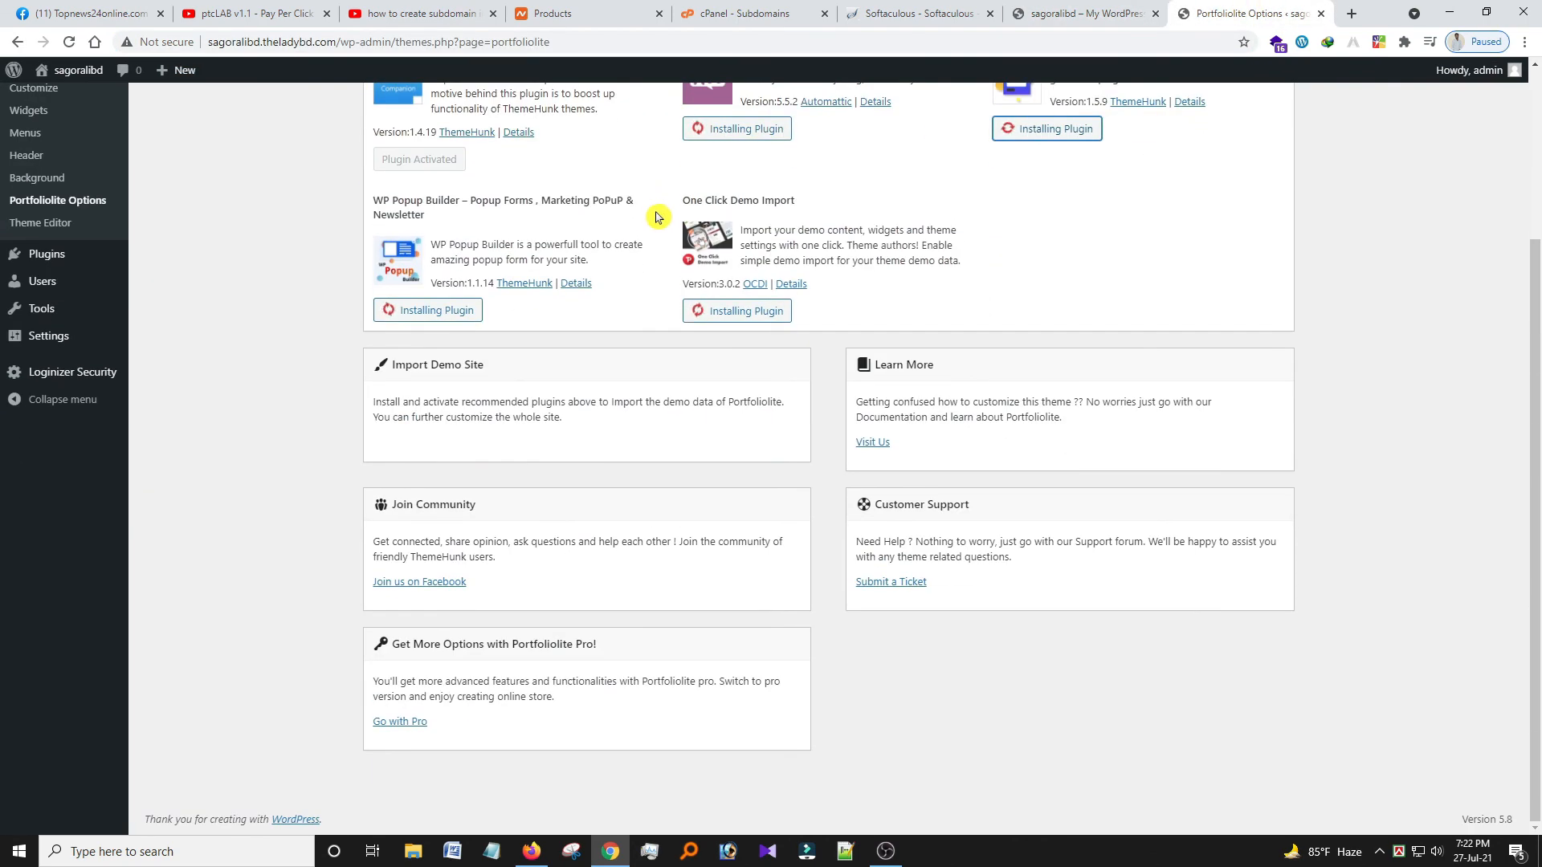
scroll(657, 217, up, 3)
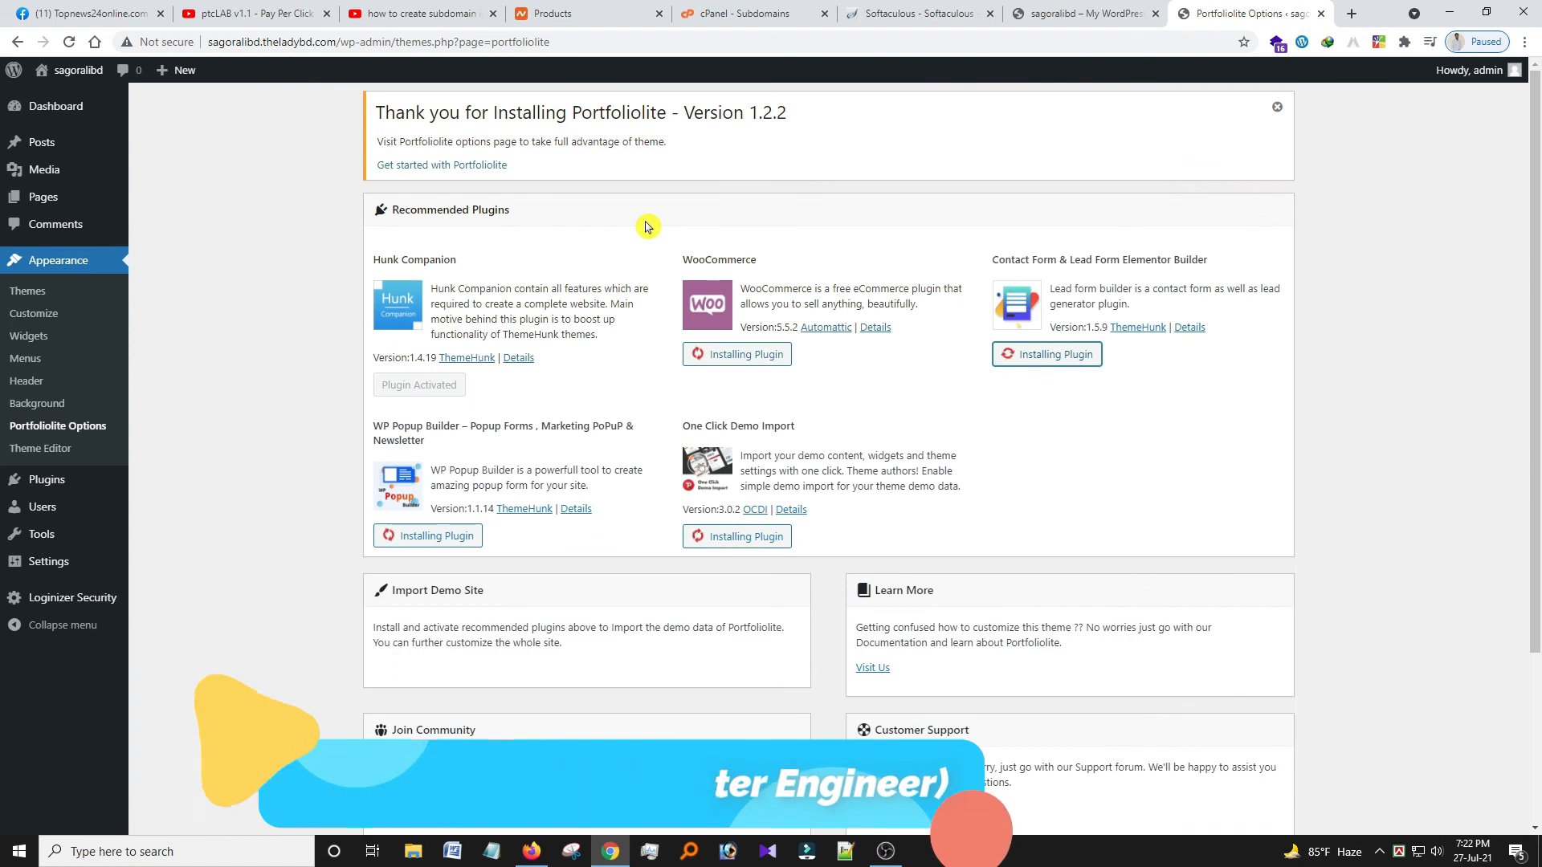